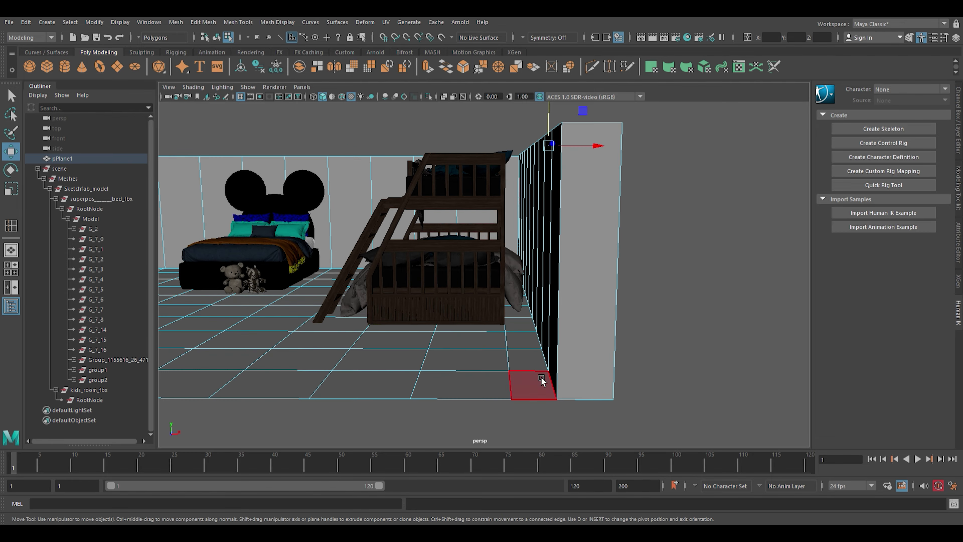
# Step: Select the bunk bed group and the Mickey Mouse bed group in turn and adjust their placement in the room
pyautogui.click(97, 379)
pyautogui.keyDown('alt'); pyautogui.moveTo(436, 289); pyautogui.dragTo(594, 368); pyautogui.keyUp('alt')
pyautogui.click(97, 369)
pyautogui.keyDown('alt'); pyautogui.moveTo(288, 266); pyautogui.dragTo(349, 311); pyautogui.keyUp('alt')
pyautogui.press('f')
pyautogui.click(441, 406)
pyautogui.keyDown('alt'); pyautogui.moveTo(440, 407); pyautogui.dragTo(426, 356); pyautogui.keyUp('alt')
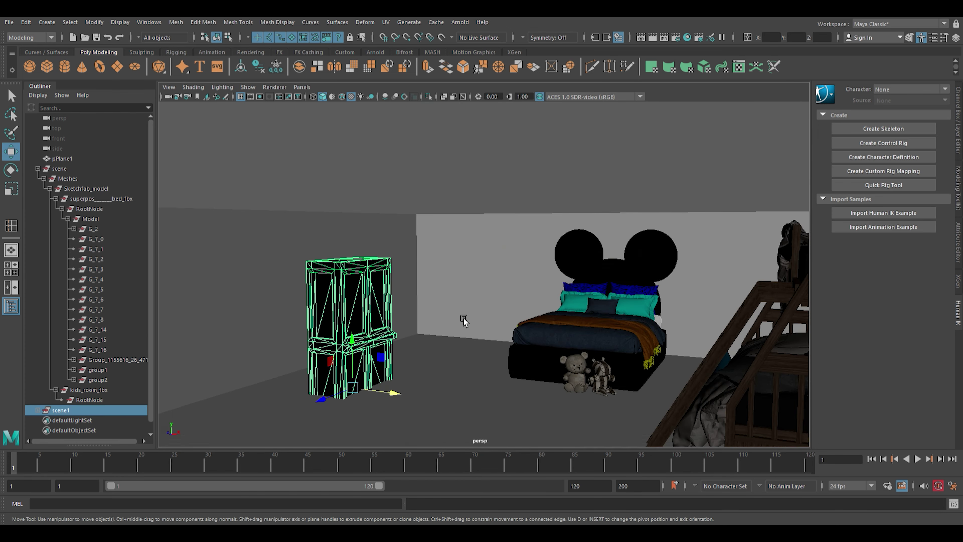
# Step: Place the imported wardrobe at 0.065 scale in the room corner beside the Mickey Mouse bed and show its transform attributes
pyautogui.keyDown('alt'); pyautogui.moveTo(464, 320); pyautogui.dragTo(637, 416); pyautogui.keyUp('alt')
pyautogui.hotkey('ctrl', 'a')
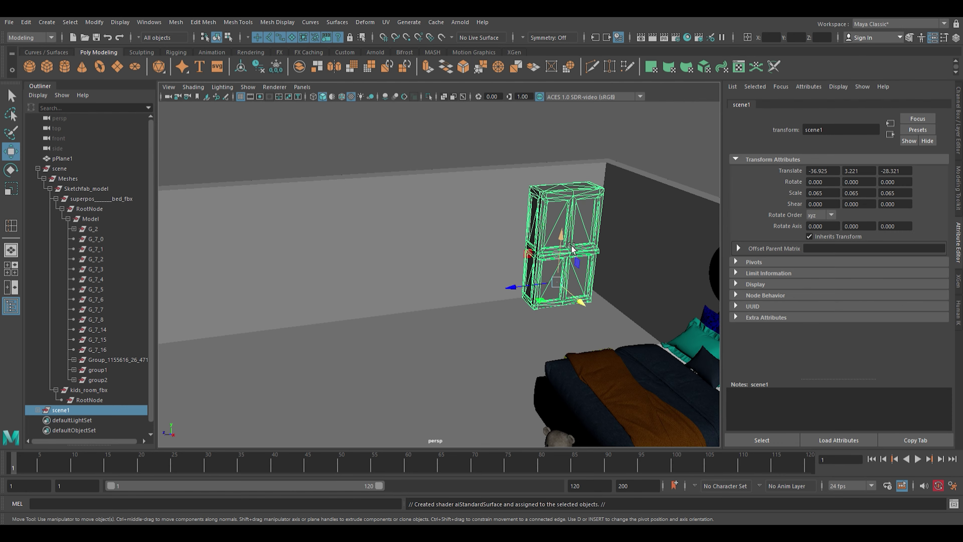
pyautogui.scroll(-2, 867, 355)
pyautogui.keyDown('alt'); pyautogui.moveTo(625, 285); pyautogui.dragTo(589, 236); pyautogui.keyUp('alt')
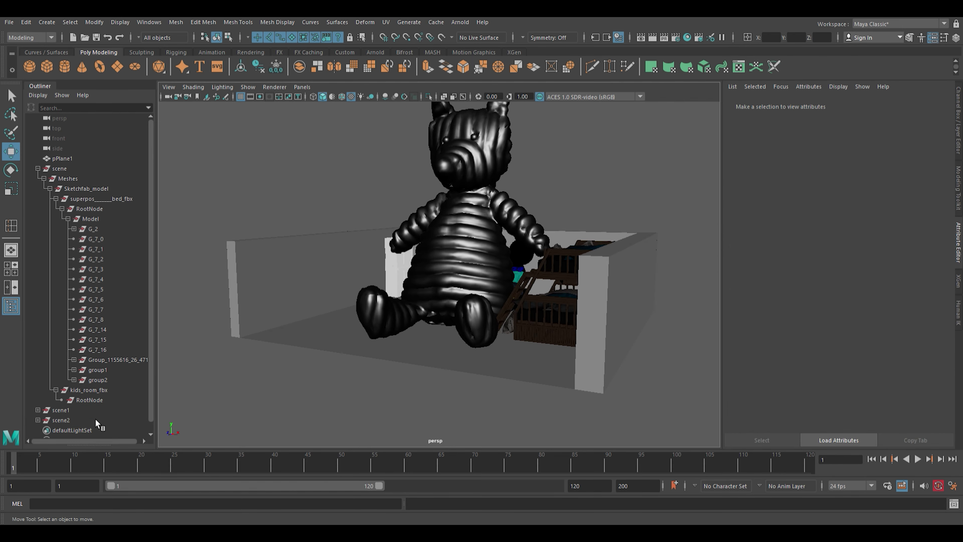
# Step: Scale down the imported striped plush toy and move it to the floor between the two beds
pyautogui.keyDown('alt'); pyautogui.moveTo(441, 345); pyautogui.dragTo(575, 324); pyautogui.keyUp('alt')
pyautogui.moveTo(574, 324); pyautogui.dragTo(298, 283)
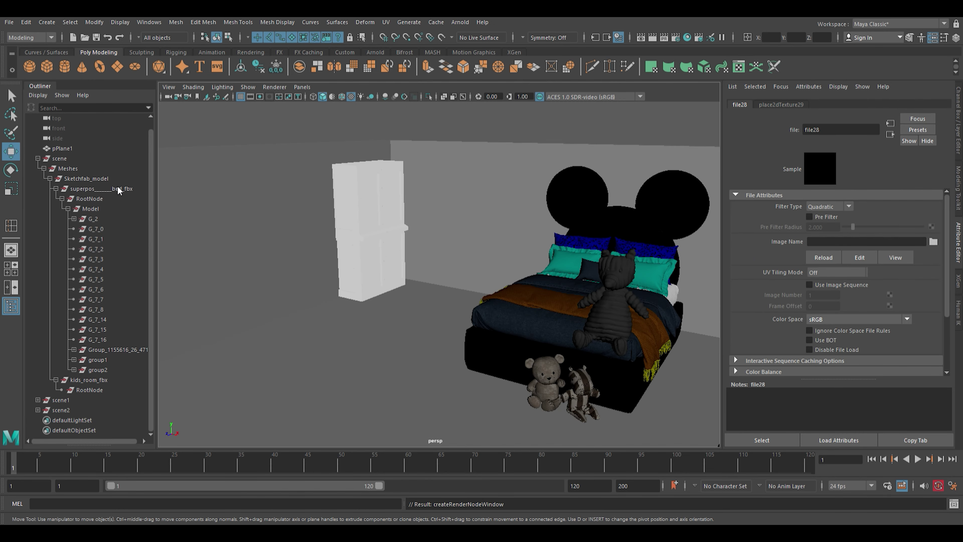
pyautogui.click(420, 311)
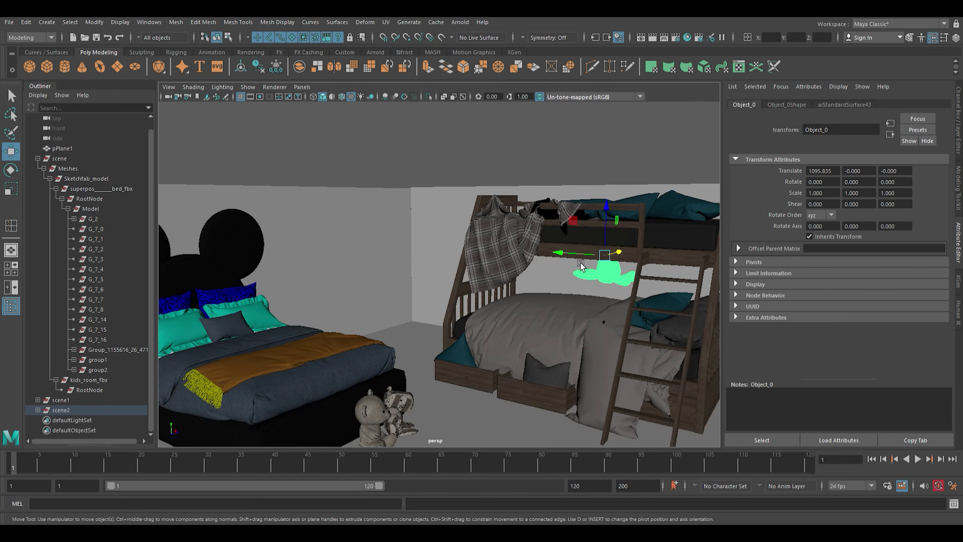
pyautogui.moveTo(536, 254); pyautogui.dragTo(537, 300)
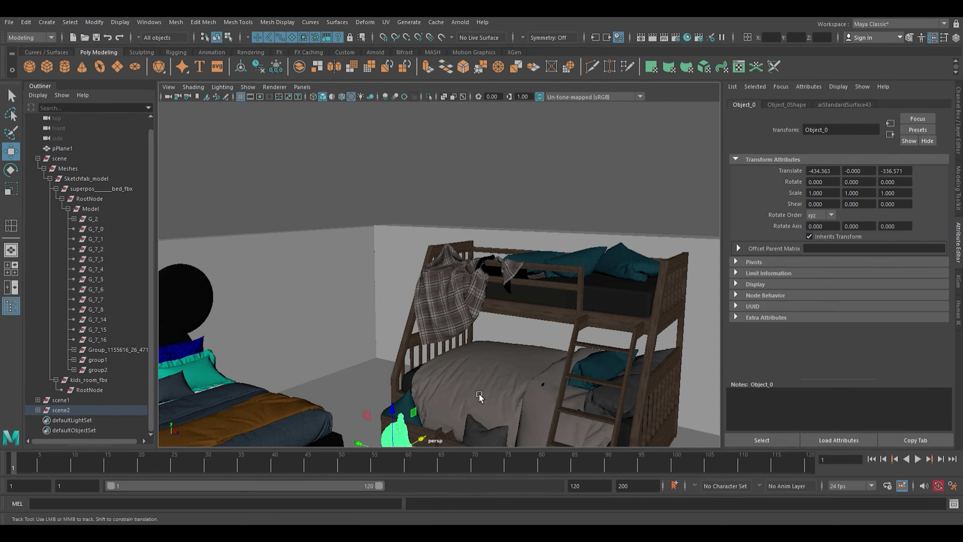
pyautogui.moveTo(307, 300); pyautogui.dragTo(306, 287)
pyautogui.press('e')
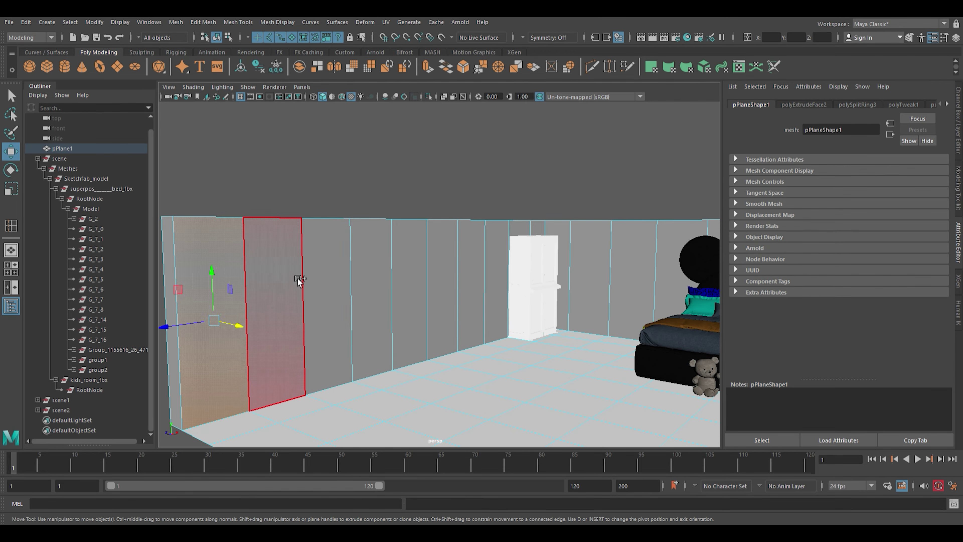
# Step: Select the room's wall faces all the way around, assign them a blue Ai Standard Surface material, and return to object mode
pyautogui.keyDown('alt'); pyautogui.moveTo(297, 280); pyautogui.dragTo(437, 331); pyautogui.keyUp('alt')
pyautogui.keyDown('alt'); pyautogui.moveTo(182, 176); pyautogui.dragTo(420, 353); pyautogui.keyUp('alt')
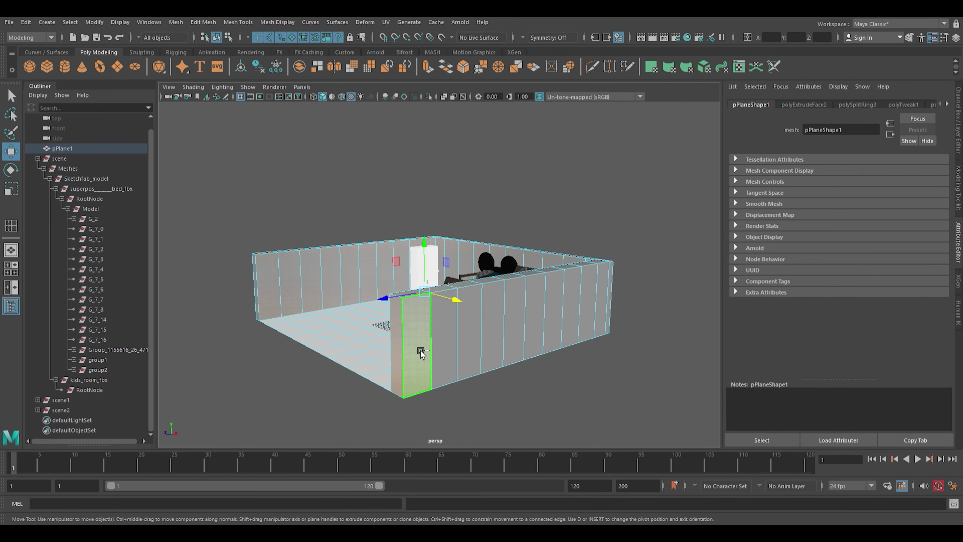
pyautogui.keyDown('alt'); pyautogui.moveTo(563, 323); pyautogui.dragTo(473, 357); pyautogui.keyUp('alt')
pyautogui.keyDown('alt'); pyautogui.moveTo(647, 343); pyautogui.dragTo(573, 362); pyautogui.keyUp('alt')
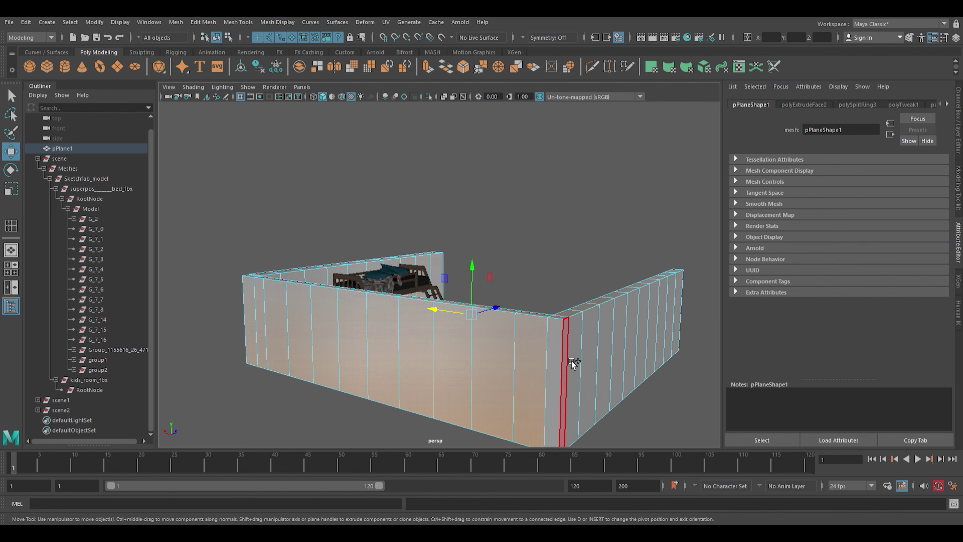
pyautogui.keyDown('alt'); pyautogui.moveTo(617, 338); pyautogui.dragTo(606, 339); pyautogui.keyUp('alt')
pyautogui.keyDown('alt'); pyautogui.moveTo(466, 433); pyautogui.dragTo(322, 354); pyautogui.keyUp('alt')
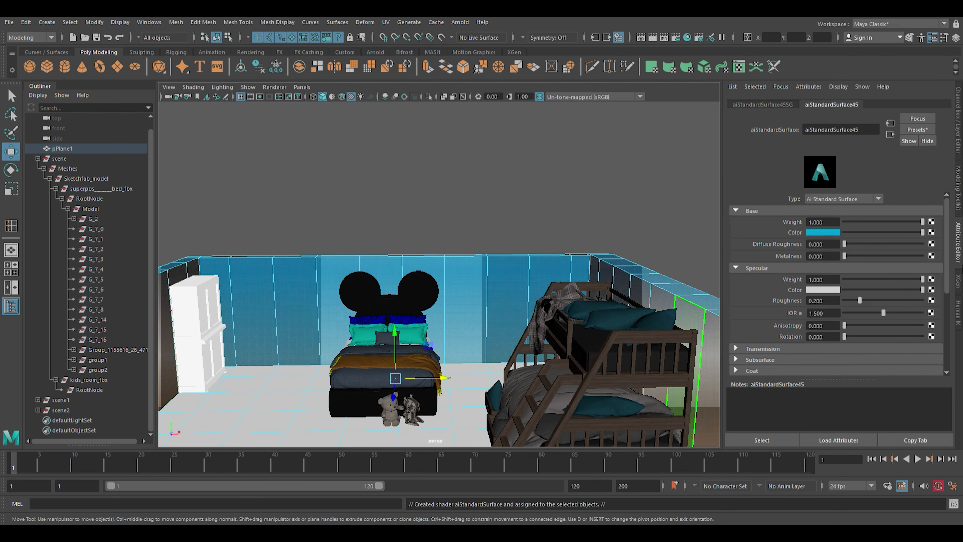
pyautogui.keyDown('alt'); pyautogui.moveTo(322, 355); pyautogui.dragTo(461, 404); pyautogui.keyUp('alt')
pyautogui.press('F8')
pyautogui.click(365, 301)
# Step: Texture the imported plush bear with bear_baseColor.jpeg and scale it down to 0.018 beside the Mickey Mouse bed
pyautogui.scroll(-5, 469, 314)
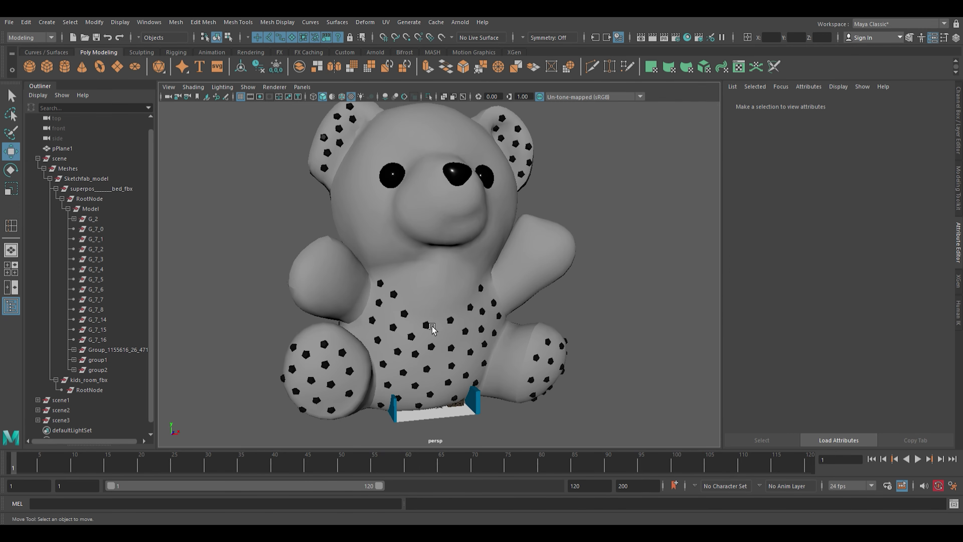
pyautogui.click(91, 420)
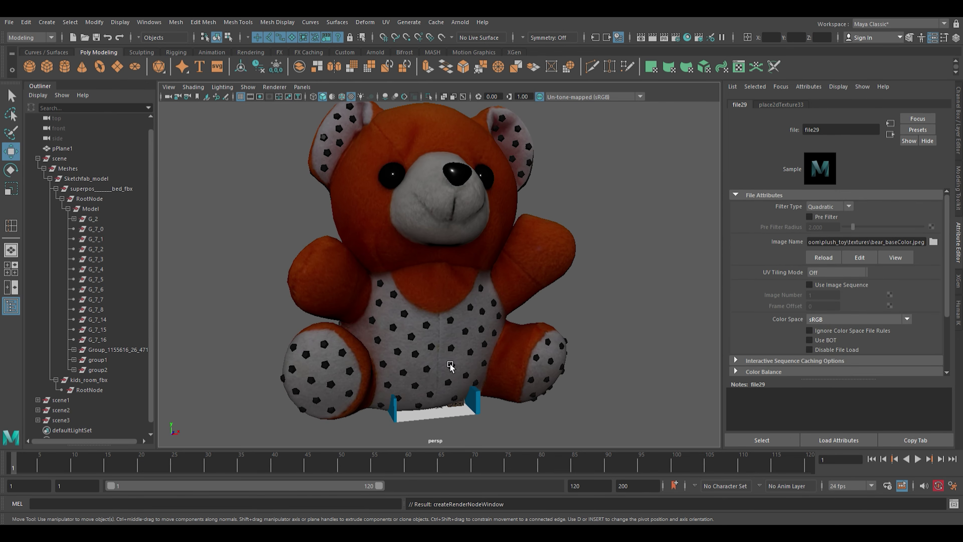
pyautogui.click(79, 420)
pyautogui.press('r')
pyautogui.moveTo(440, 405); pyautogui.dragTo(379, 405)
pyautogui.scroll(3, 504, 233)
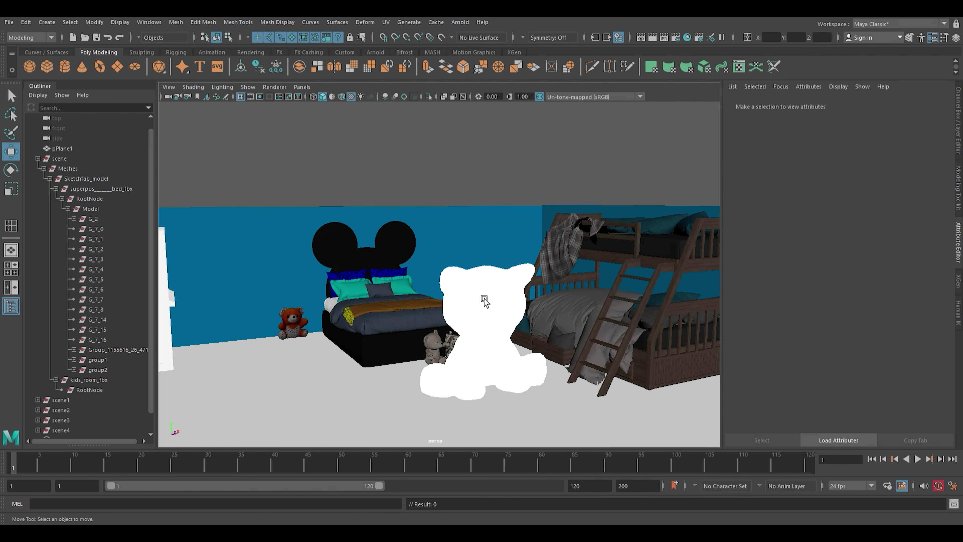
# Step: Assign a file texture to the imported pink plush toy and place it on the floor near the orange bear
pyautogui.click(501, 394)
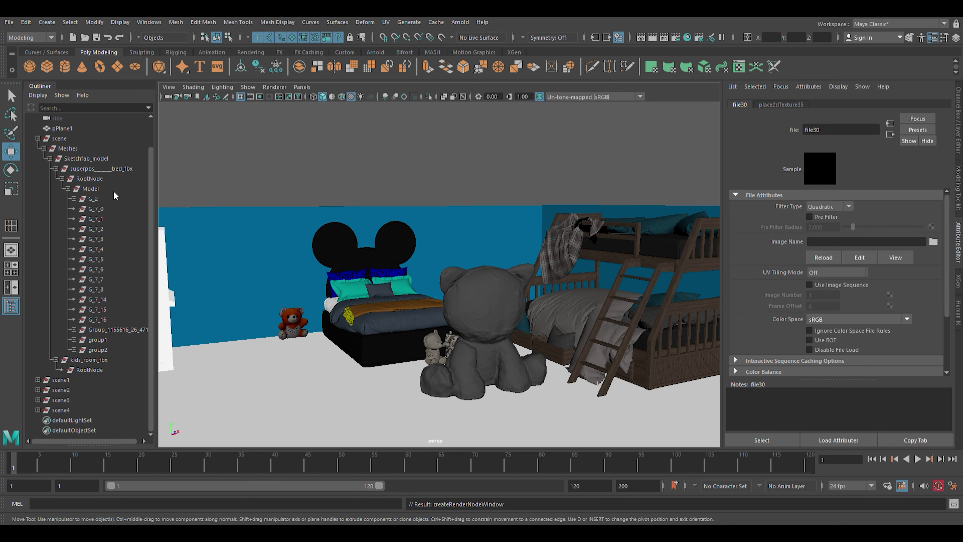
pyautogui.click(481, 298)
pyautogui.moveTo(480, 298); pyautogui.dragTo(197, 379)
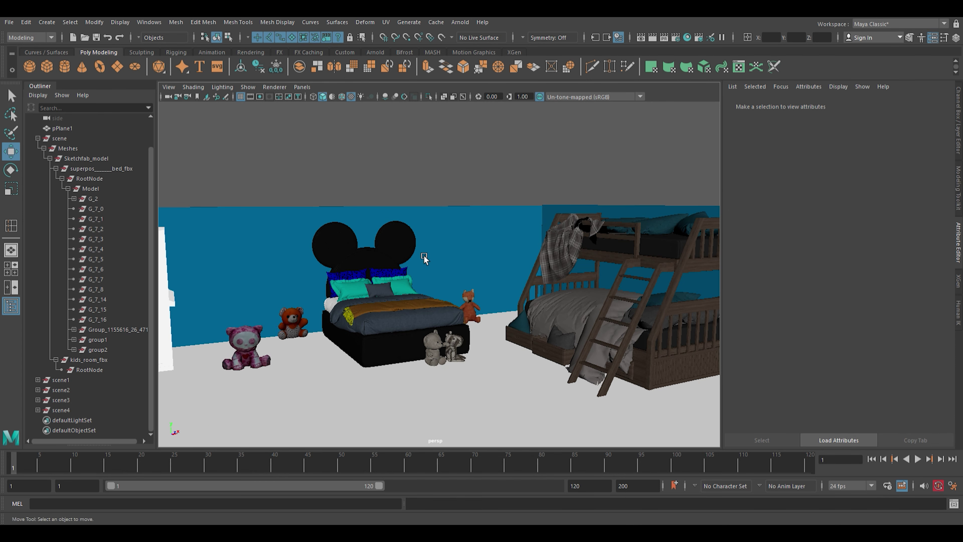
# Step: Scale down the imported Spider-Man figure, give it a file texture, and place it against the back wall
pyautogui.keyDown('alt'); pyautogui.moveTo(423, 255); pyautogui.dragTo(402, 296); pyautogui.keyUp('alt')
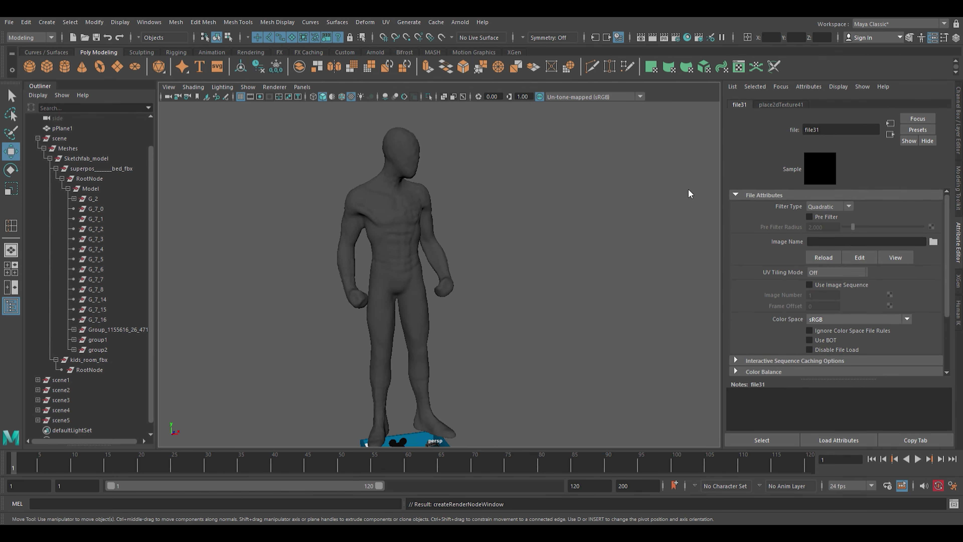
pyautogui.click(413, 271)
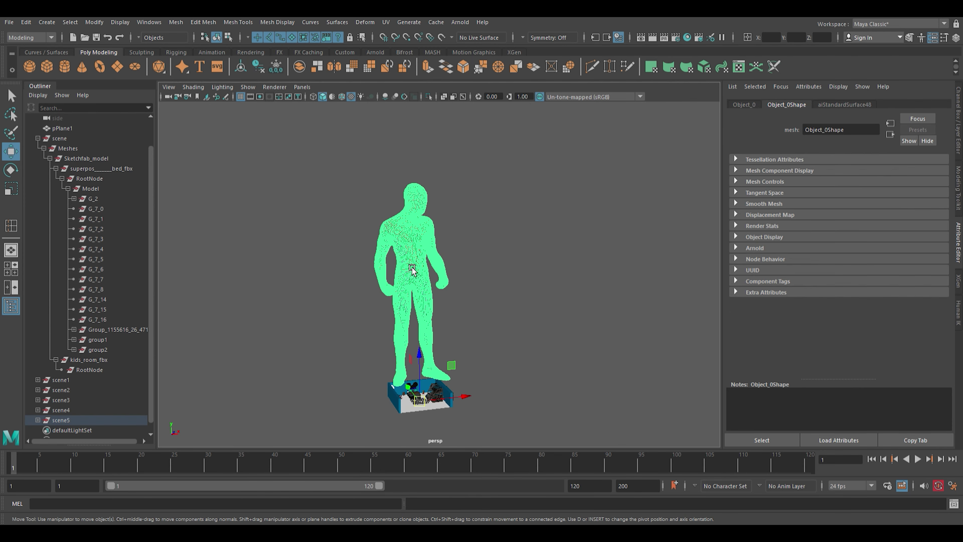
pyautogui.scroll(10, 406, 343)
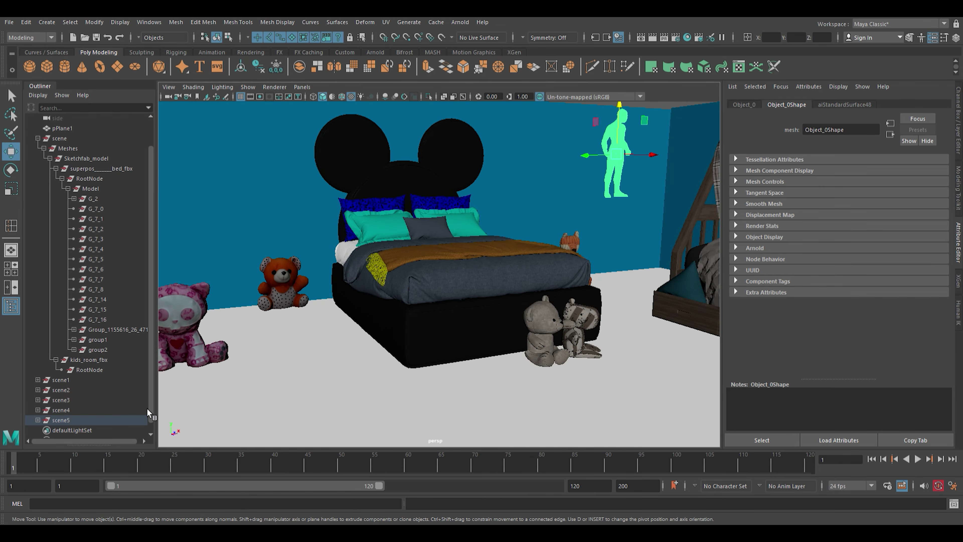
# Step: Move the orange plush bear onto the upper bunk and rotate it about -88 degrees around Y
pyautogui.click(279, 280)
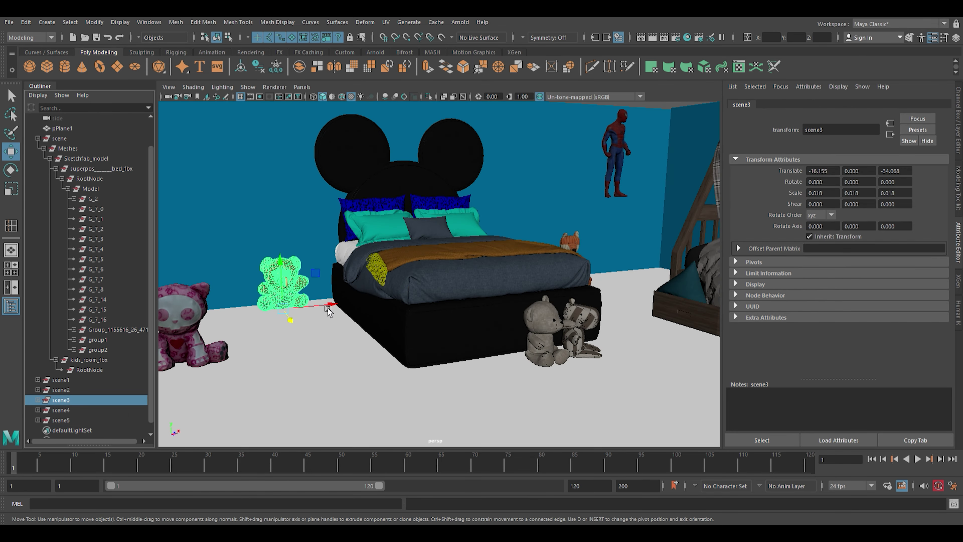
pyautogui.scroll(4, 260, 378)
pyautogui.moveTo(261, 379); pyautogui.dragTo(512, 350)
pyautogui.press('w')
pyautogui.keyDown('alt'); pyautogui.moveTo(492, 317); pyautogui.dragTo(512, 273); pyautogui.keyUp('alt')
pyautogui.scroll(-5, 437, 259)
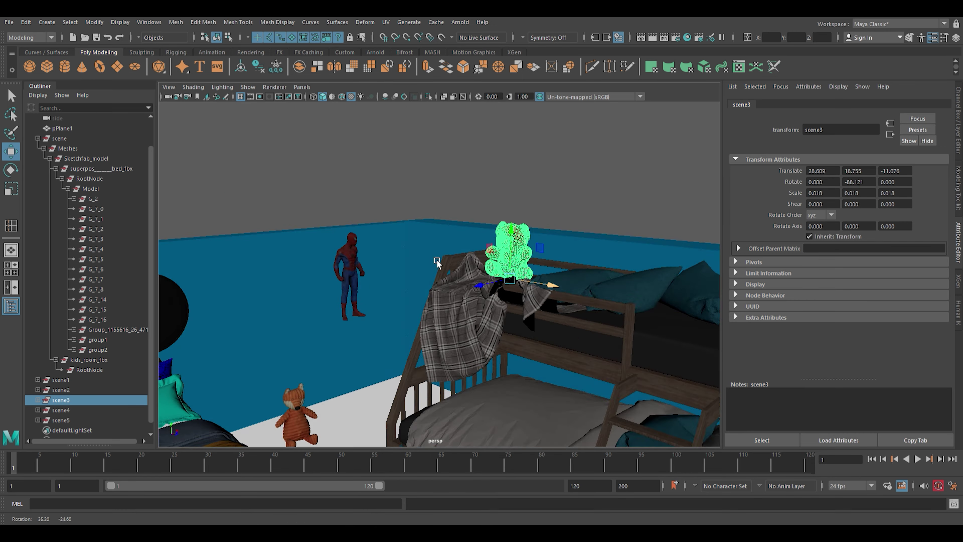
# Step: Assign a file texture to the imported dinosaur plush and place it on the Mickey Mouse bed
pyautogui.click(450, 215)
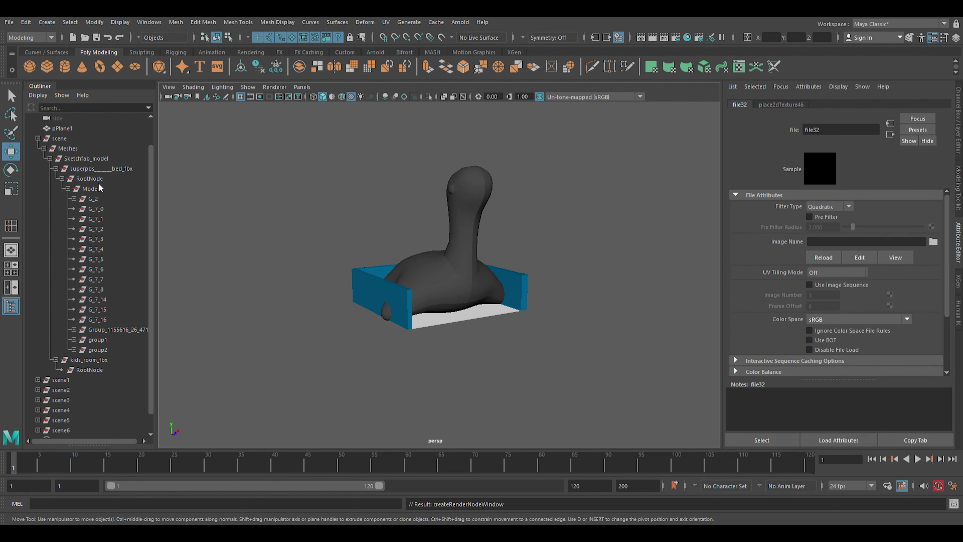
pyautogui.click(402, 262)
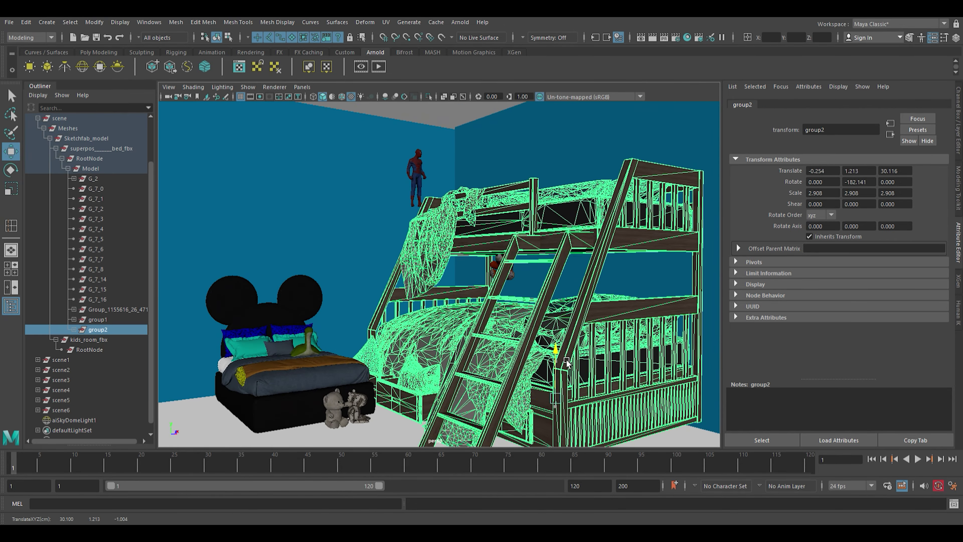
# Step: Select the whole wardrobe, enlarge it to 0.120 scale, and move it along the side wall
pyautogui.click(406, 284)
pyautogui.keyDown('alt'); pyautogui.moveTo(407, 284); pyautogui.dragTo(473, 257); pyautogui.keyUp('alt')
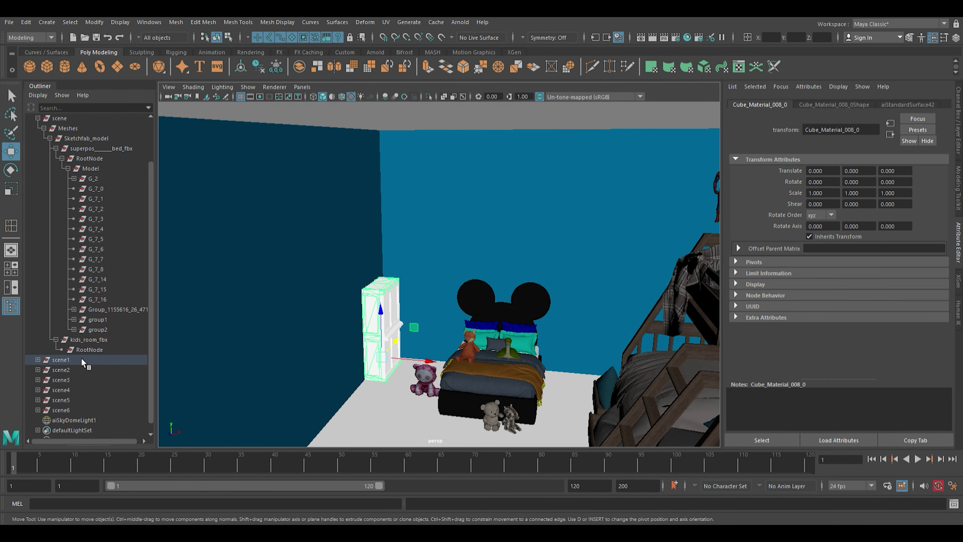
pyautogui.click(61, 360)
pyautogui.press('f')
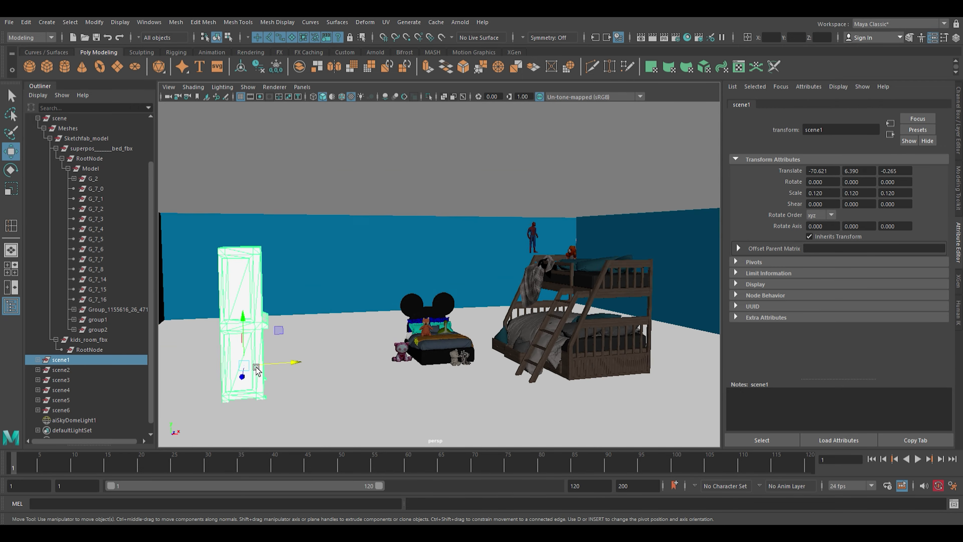
# Step: Select the Mickey Mouse bed group and enlarge it to suit the size of the room
pyautogui.click(61, 369)
pyautogui.click(97, 319)
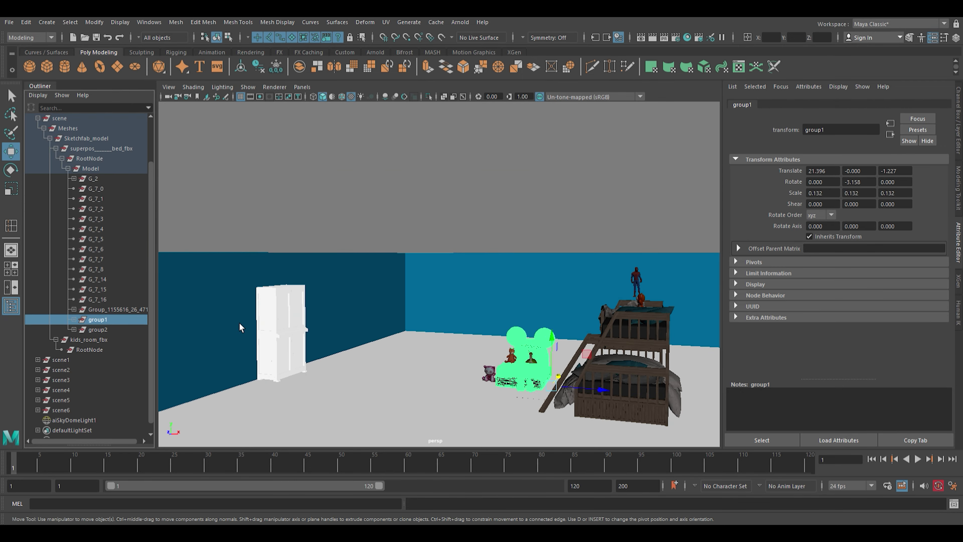
pyautogui.press('f')
pyautogui.keyDown('alt'); pyautogui.moveTo(394, 394); pyautogui.dragTo(518, 329); pyautogui.keyUp('alt')
# Step: Scale the bunk bed group up to about 4.695 and move it toward the room's back corner
pyautogui.click(501, 387)
pyautogui.click(518, 330)
pyautogui.press('r')
pyautogui.moveTo(518, 330); pyautogui.dragTo(546, 327, button='middle')
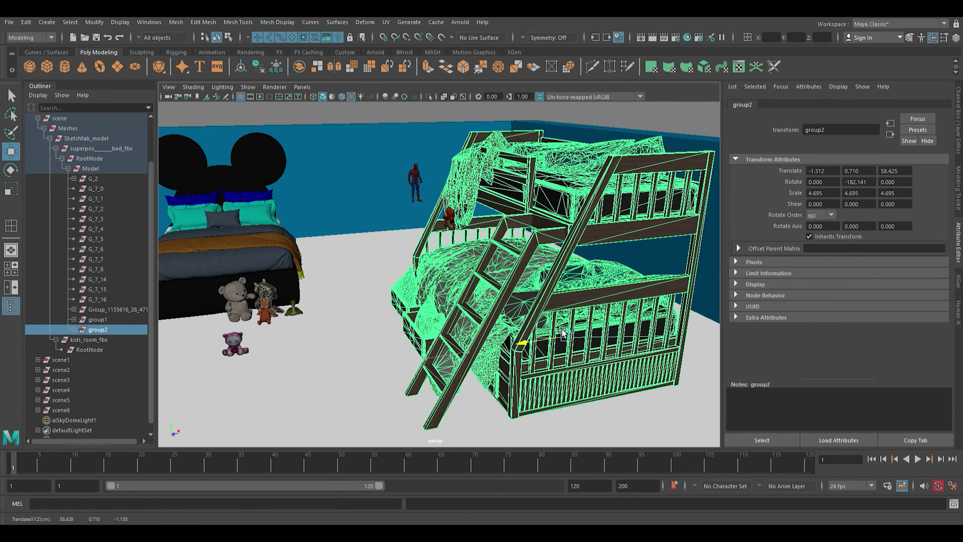
pyautogui.scroll(-5, 546, 327)
pyautogui.press('w')
pyautogui.moveTo(417, 349); pyautogui.dragTo(437, 346, button='middle')
pyautogui.scroll(3, 437, 347)
# Step: Scale the orange plush bear up to about 2.991 and move it onto the enlarged bunk bed's upper level
pyautogui.click(442, 290)
pyautogui.press('r')
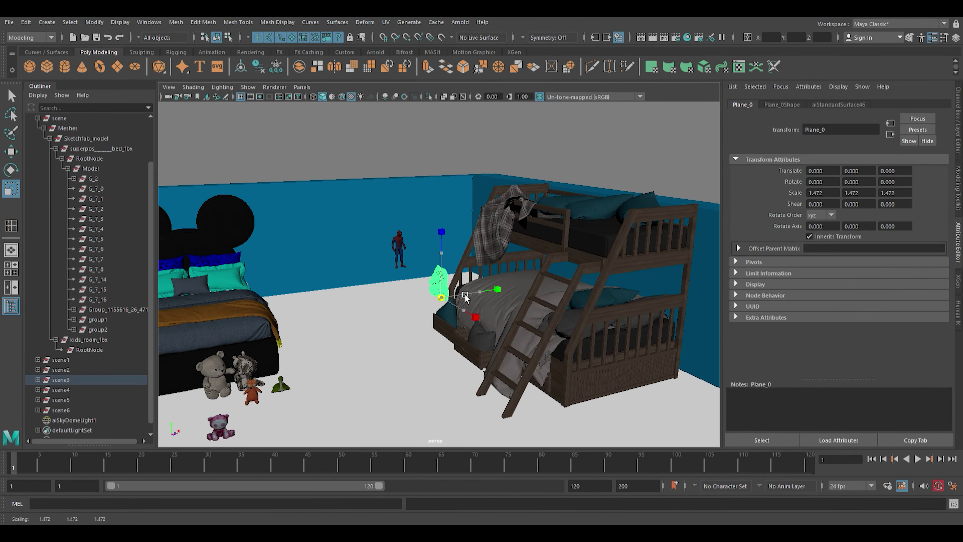
pyautogui.moveTo(583, 280); pyautogui.dragTo(569, 280)
pyautogui.keyDown('alt'); pyautogui.moveTo(569, 280); pyautogui.dragTo(420, 242); pyautogui.keyUp('alt')
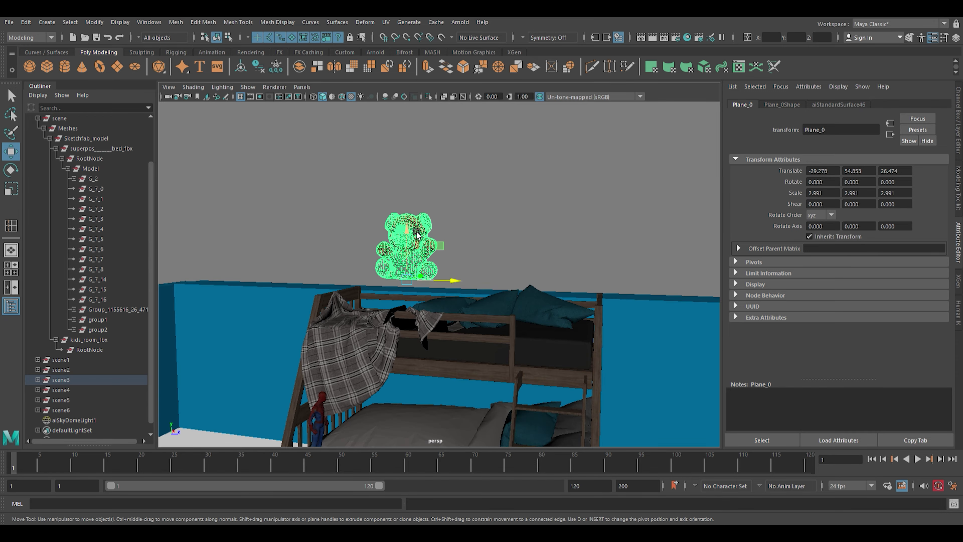
pyautogui.press('Up')
pyautogui.keyDown('alt'); pyautogui.moveTo(412, 312); pyautogui.dragTo(492, 288); pyautogui.keyUp('alt')
pyautogui.moveTo(493, 288); pyautogui.dragTo(381, 279)
# Step: Enlarge the Spider-Man figure and stand it by the back wall between the two beds
pyautogui.click(361, 235)
pyautogui.keyDown('alt'); pyautogui.moveTo(360, 236); pyautogui.dragTo(531, 348); pyautogui.keyUp('alt')
pyautogui.keyDown('alt'); pyautogui.moveTo(420, 243); pyautogui.dragTo(287, 297); pyautogui.keyUp('alt')
pyautogui.press('e')
pyautogui.keyDown('alt'); pyautogui.moveTo(229, 337); pyautogui.dragTo(379, 303); pyautogui.keyUp('alt')
# Step: Scale the dinosaur plush up to about 2.939 and set it on top of the Mickey Mouse bed
pyautogui.click(441, 308)
pyautogui.keyDown('alt'); pyautogui.moveTo(441, 308); pyautogui.dragTo(371, 228); pyautogui.keyUp('alt')
pyautogui.moveTo(344, 178); pyautogui.dragTo(361, 195)
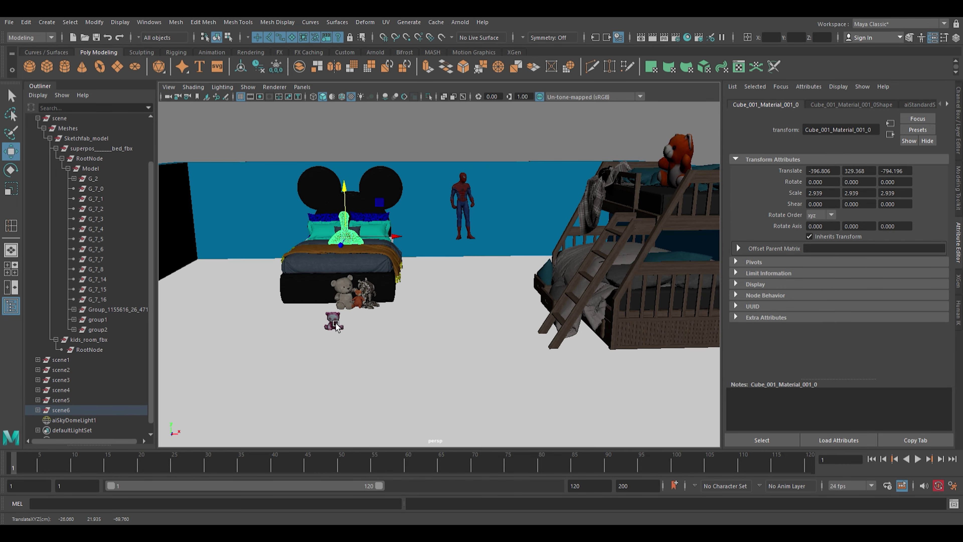
# Step: Scale the pink plush toy to about 0.638 and place it on the Mickey Mouse bed beside the dinosaur
pyautogui.press('w')
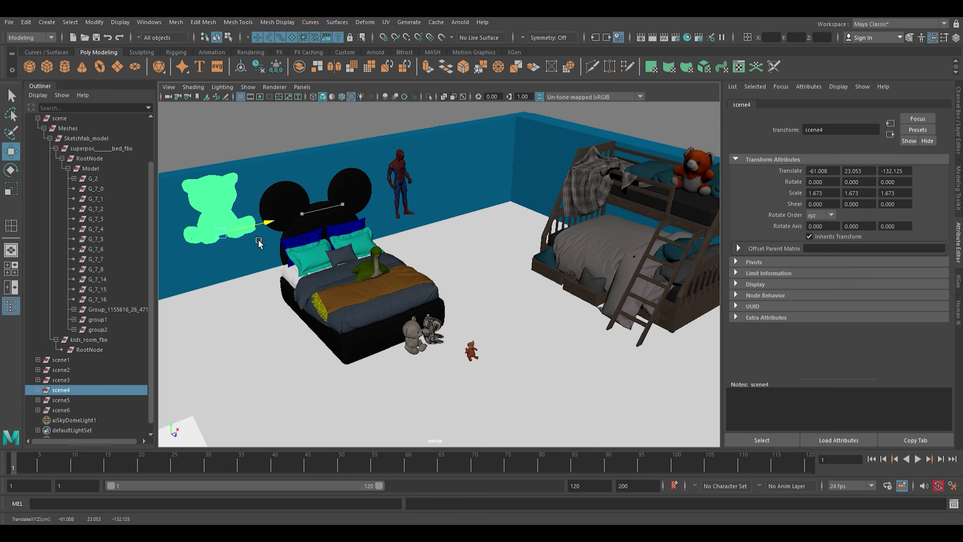
pyautogui.moveTo(259, 242); pyautogui.dragTo(265, 237)
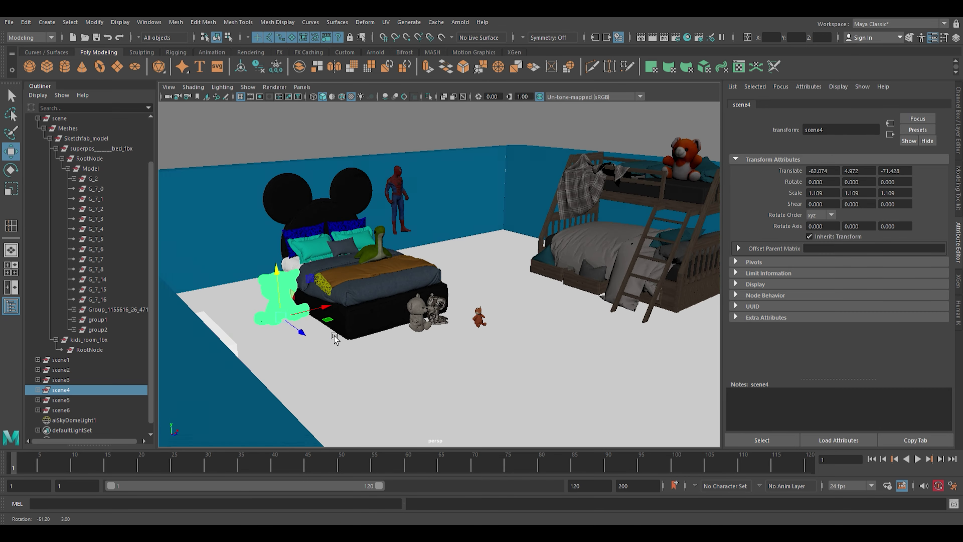
pyautogui.moveTo(357, 280); pyautogui.dragTo(366, 277)
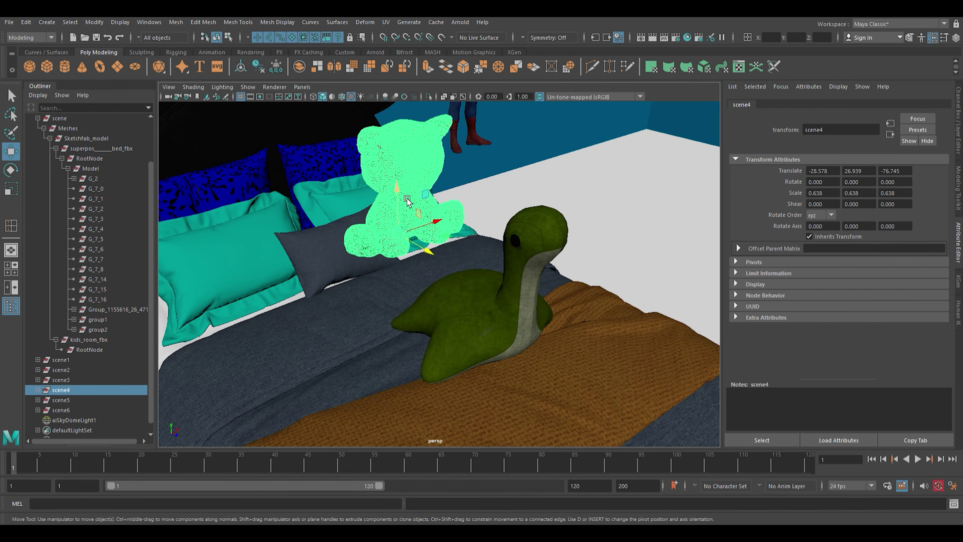
pyautogui.moveTo(417, 213); pyautogui.dragTo(354, 336)
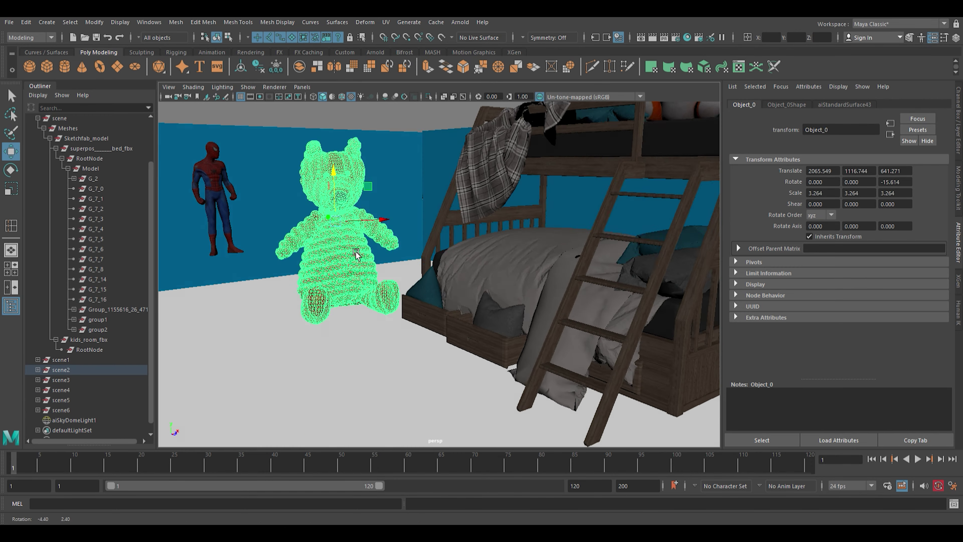
# Step: Rotate the enlarged striped plush toy and reposition it near the bunk bed
pyautogui.press('e')
pyautogui.moveTo(394, 406); pyautogui.dragTo(357, 409)
pyautogui.press('w')
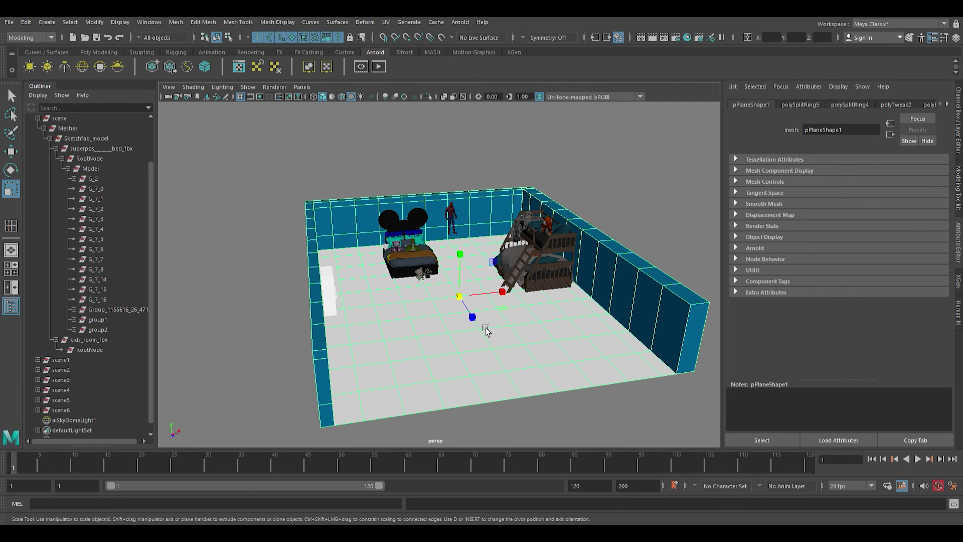
# Step: Shorten the room mesh in depth and shift it back so it closely encloses the two beds
pyautogui.moveTo(483, 323); pyautogui.dragTo(463, 283)
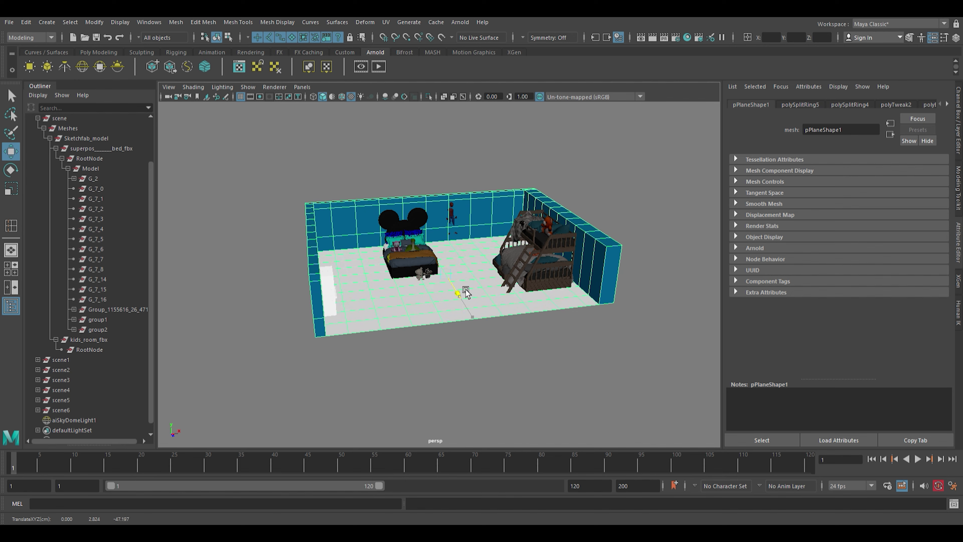
# Step: Raise the Mickey Mouse bed group to a height of about 2.247 and lift the plush toys on it to match
pyautogui.scroll(10, 485, 325)
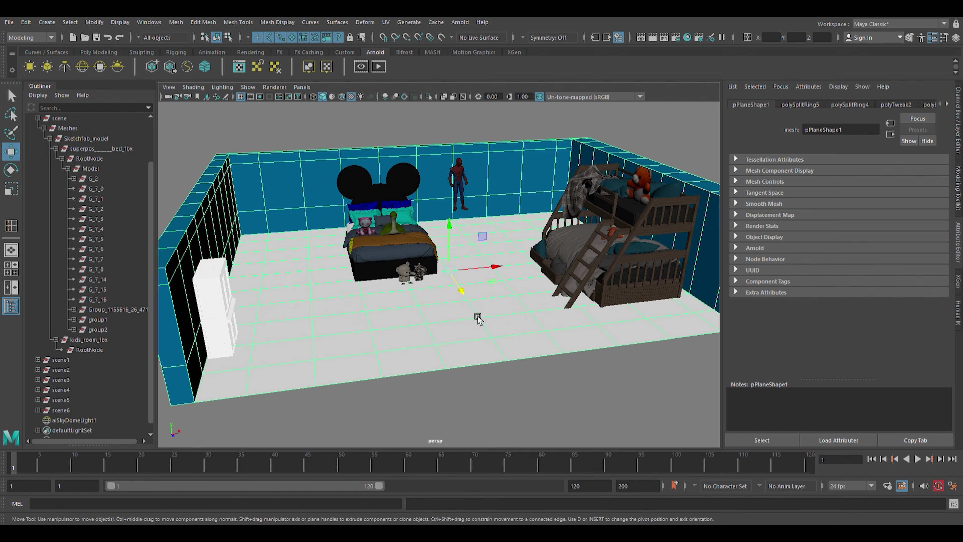
pyautogui.scroll(-8, 485, 325)
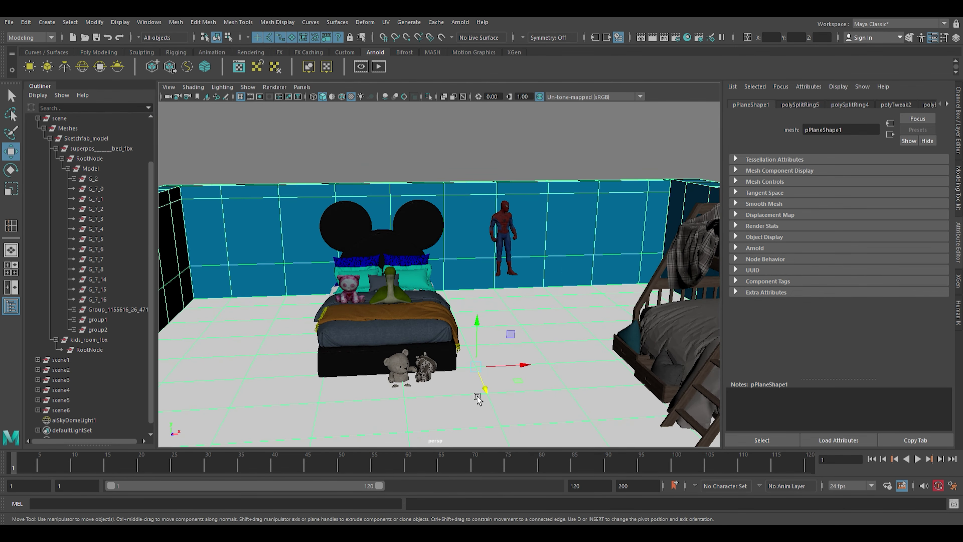
pyautogui.click(84, 366)
pyautogui.click(99, 349)
pyautogui.click(104, 329)
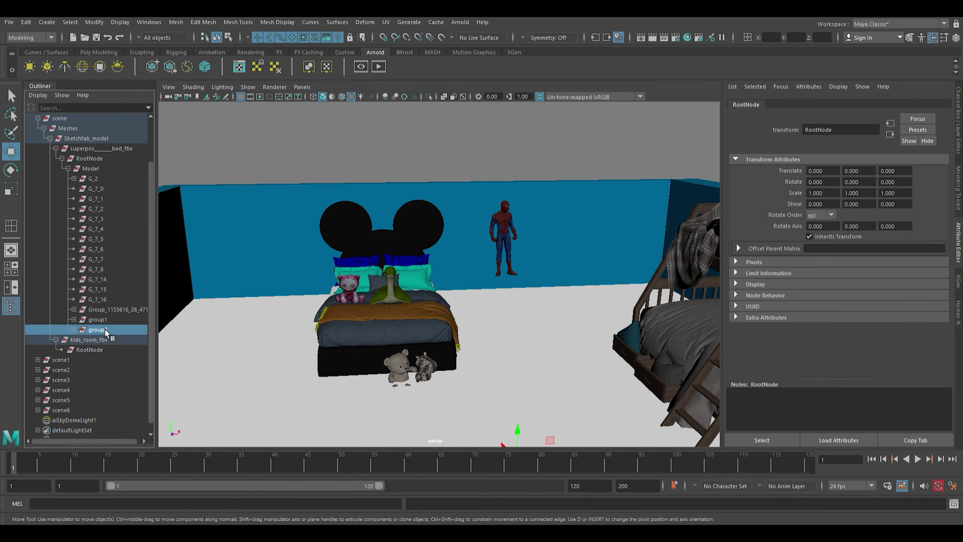
pyautogui.click(108, 319)
pyautogui.moveTo(476, 320); pyautogui.dragTo(474, 311)
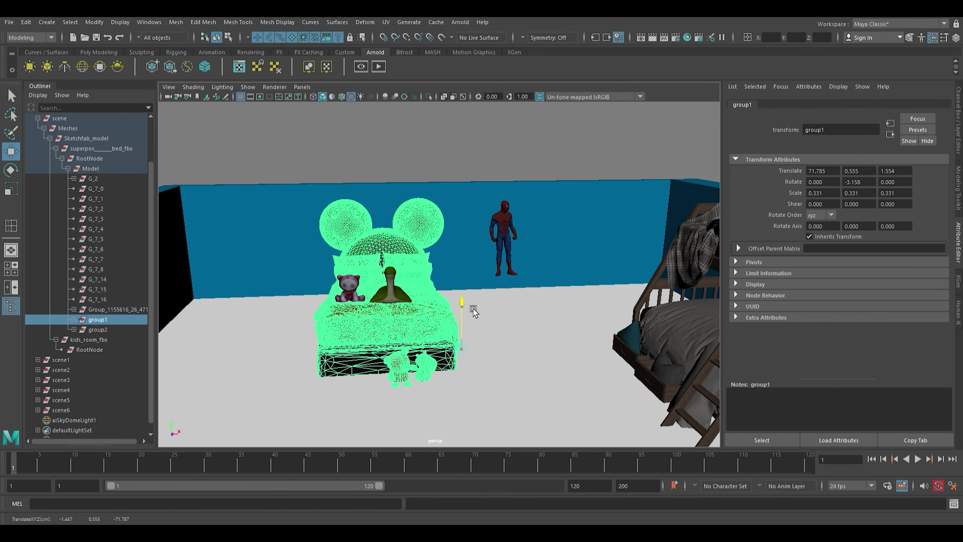
pyautogui.moveTo(475, 306); pyautogui.dragTo(476, 302, button='middle')
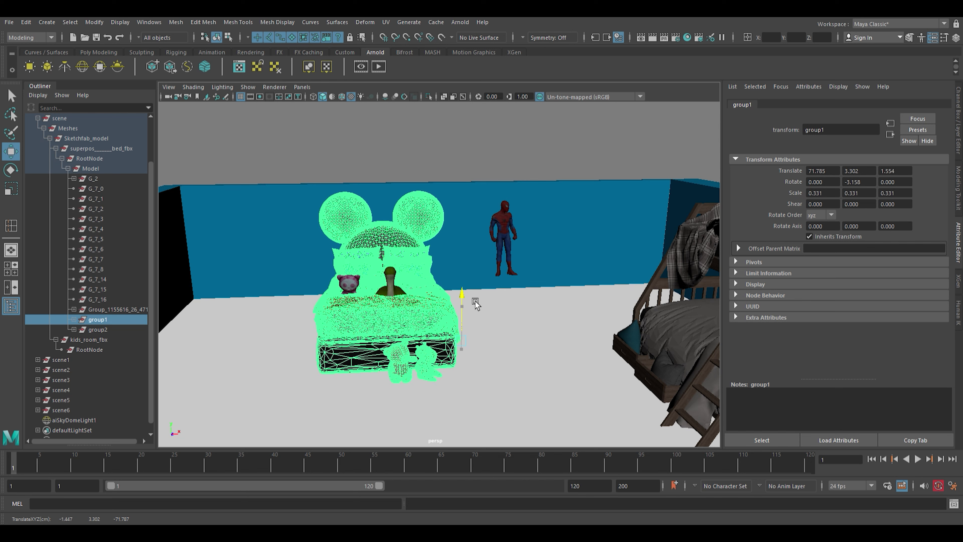
pyautogui.click(350, 286)
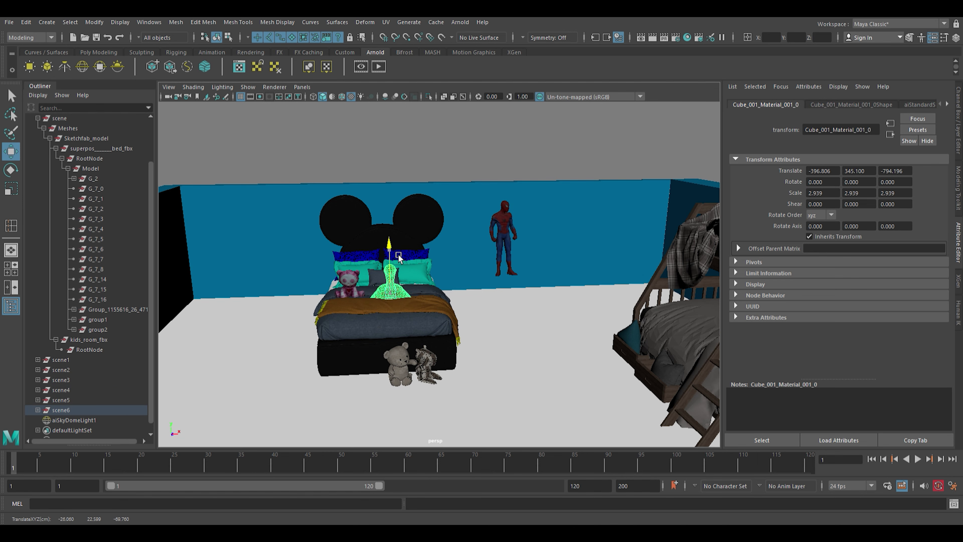
# Step: Insert an edge loop close to the room's open front edge, running across the floor and both side walls
pyautogui.keyDown('alt'); pyautogui.moveTo(405, 254); pyautogui.dragTo(553, 207); pyautogui.keyUp('alt')
pyautogui.keyDown('shift'); pyautogui.moveTo(490, 216); pyautogui.dragTo(525, 177, button='right'); pyautogui.keyUp('shift')
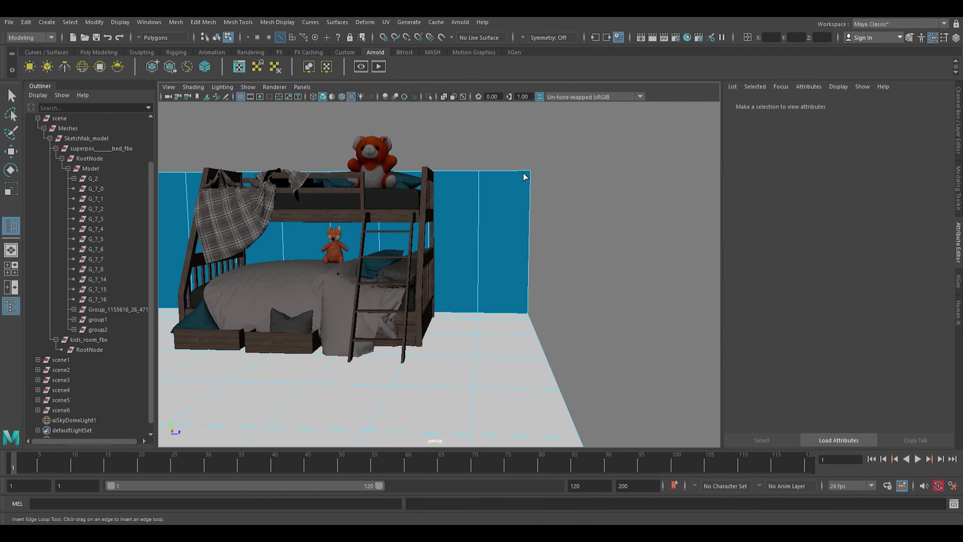
pyautogui.click(526, 178)
pyautogui.keyDown('alt'); pyautogui.moveTo(550, 299); pyautogui.dragTo(299, 283); pyautogui.keyUp('alt')
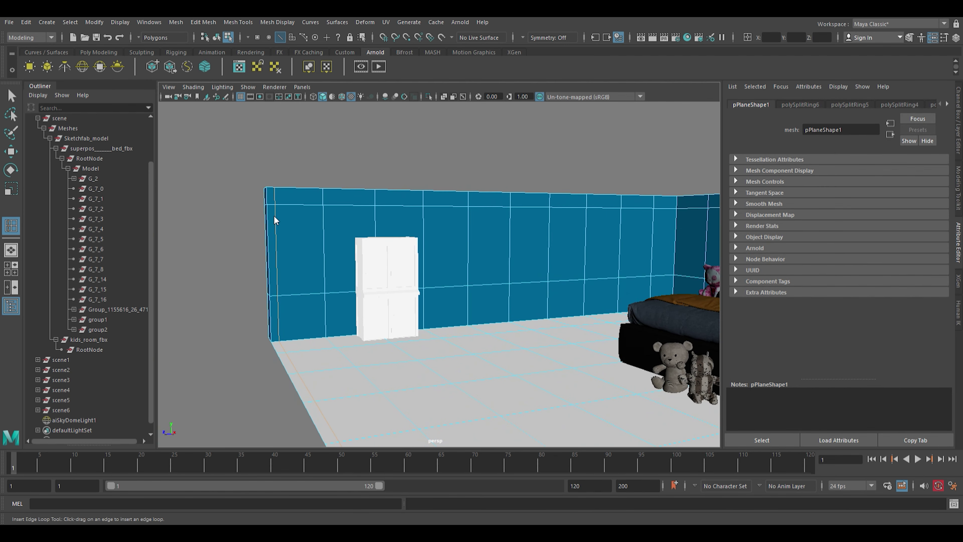
# Step: Extrude the narrow front-end faces of the wardrobe-side wall inward to form a short return wall across the open front
pyautogui.moveTo(275, 220); pyautogui.dragTo(278, 199)
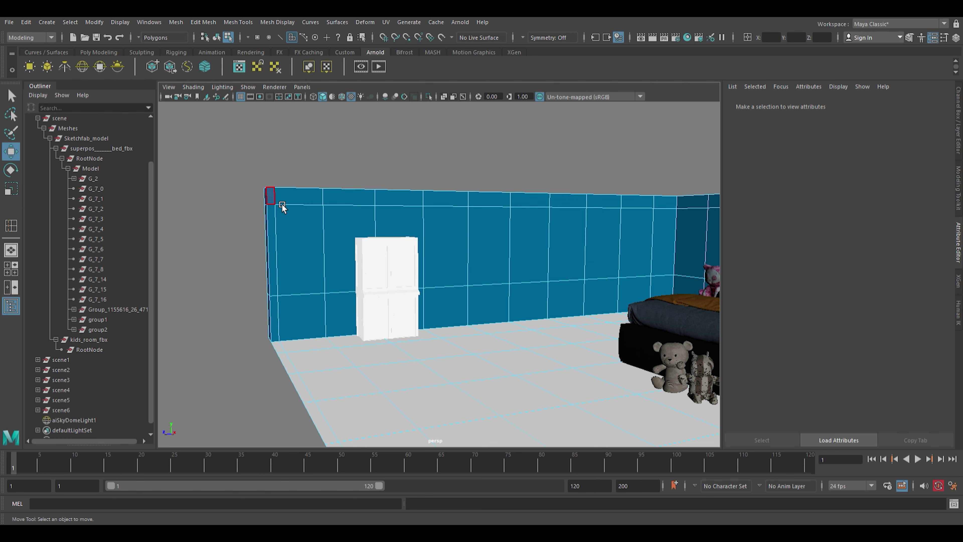
pyautogui.click(282, 207)
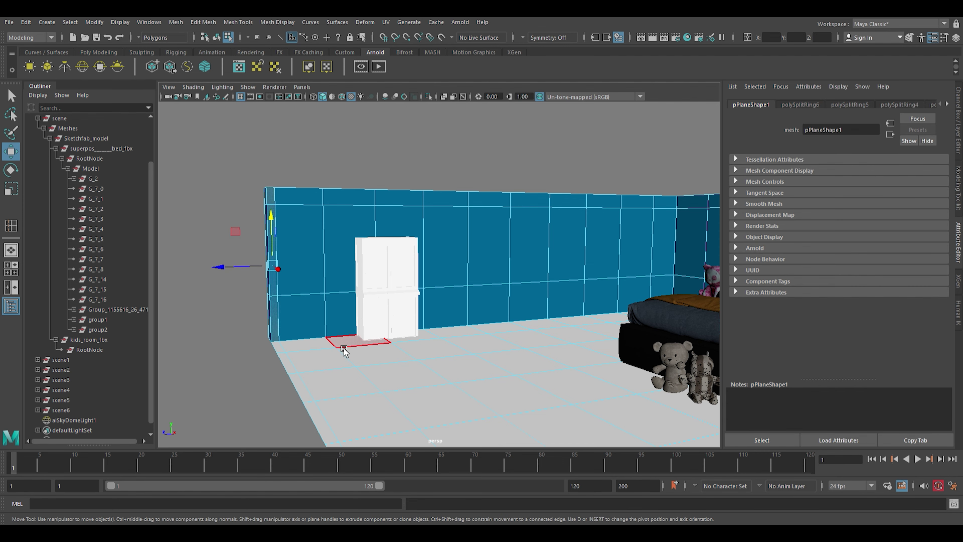
pyautogui.scroll(-5, 391, 352)
pyautogui.keyDown('alt'); pyautogui.moveTo(390, 351); pyautogui.dragTo(411, 352); pyautogui.keyUp('alt')
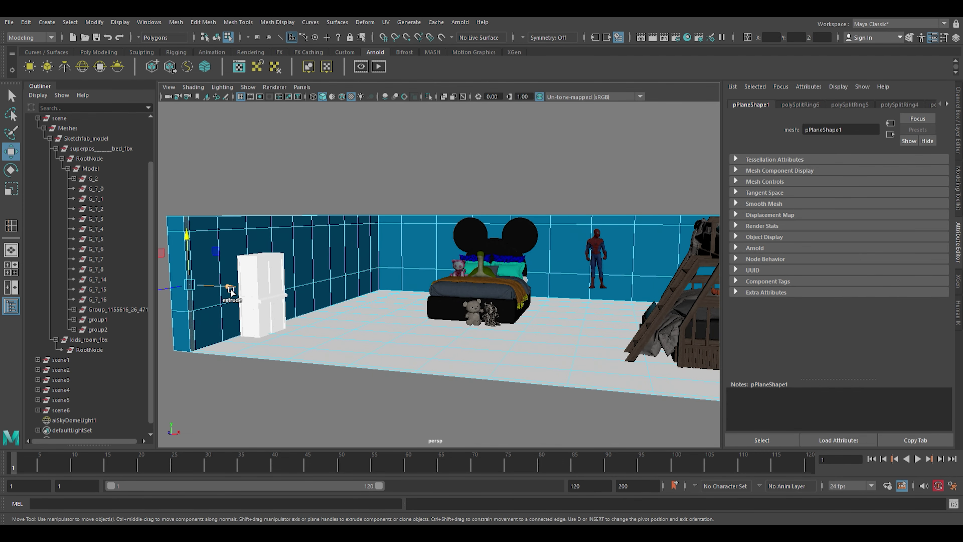
pyautogui.keyDown('shift'); pyautogui.moveTo(230, 291); pyautogui.dragTo(251, 293); pyautogui.keyUp('shift')
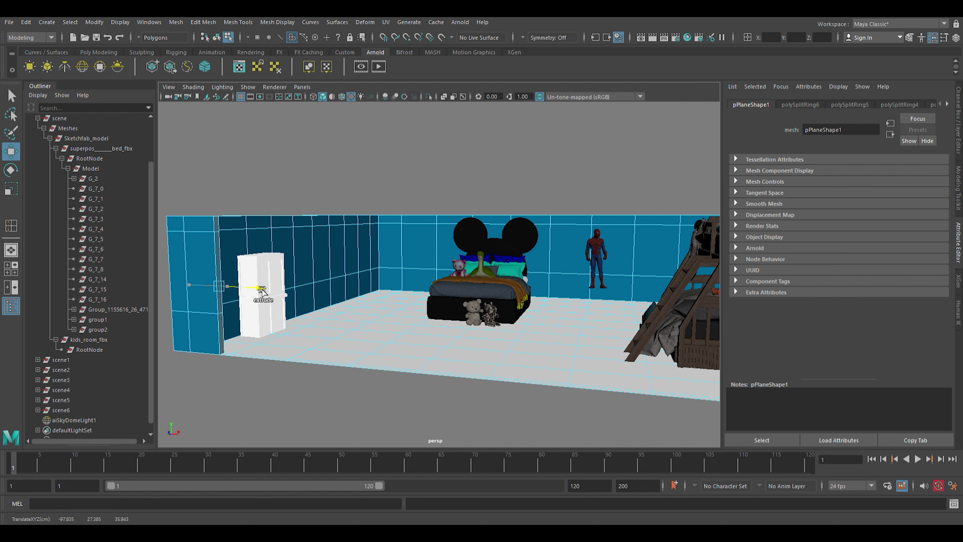
# Step: Extrude the front-end faces of the bunk-bed-side wall inward to form a matching short return wall
pyautogui.keyDown('alt'); pyautogui.moveTo(262, 291); pyautogui.dragTo(684, 283); pyautogui.keyUp('alt')
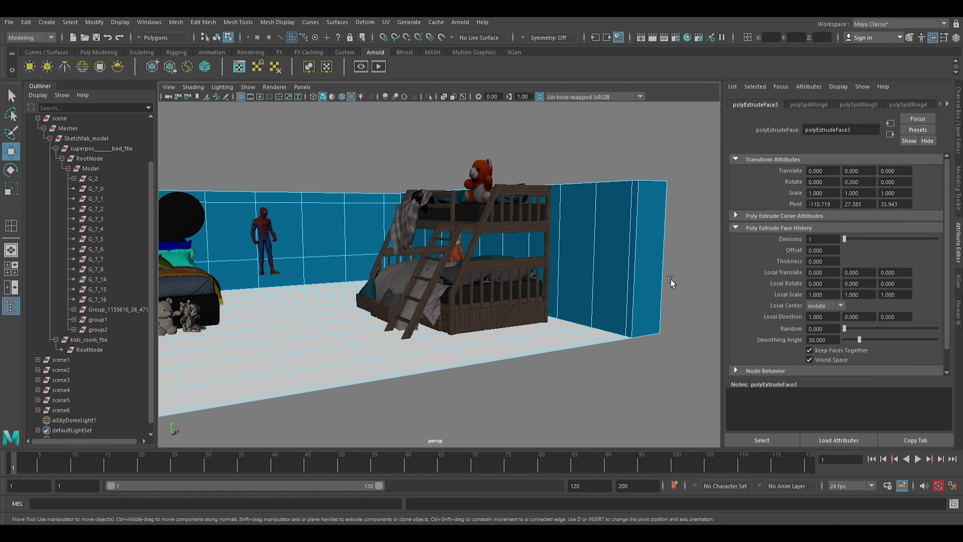
pyautogui.click(643, 236)
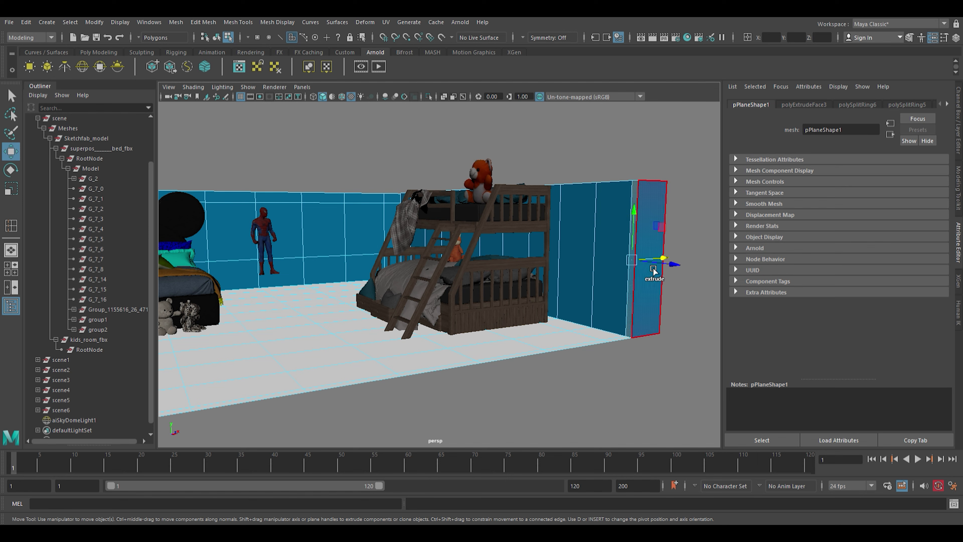
pyautogui.keyDown('shift'); pyautogui.moveTo(652, 270); pyautogui.dragTo(559, 362); pyautogui.keyUp('shift')
# Step: Extrude the floor face in the front corner beside the bunk bed upward to the top of the walls
pyautogui.click(560, 362)
pyautogui.keyDown('shift'); pyautogui.click(567, 329); pyautogui.keyUp('shift')
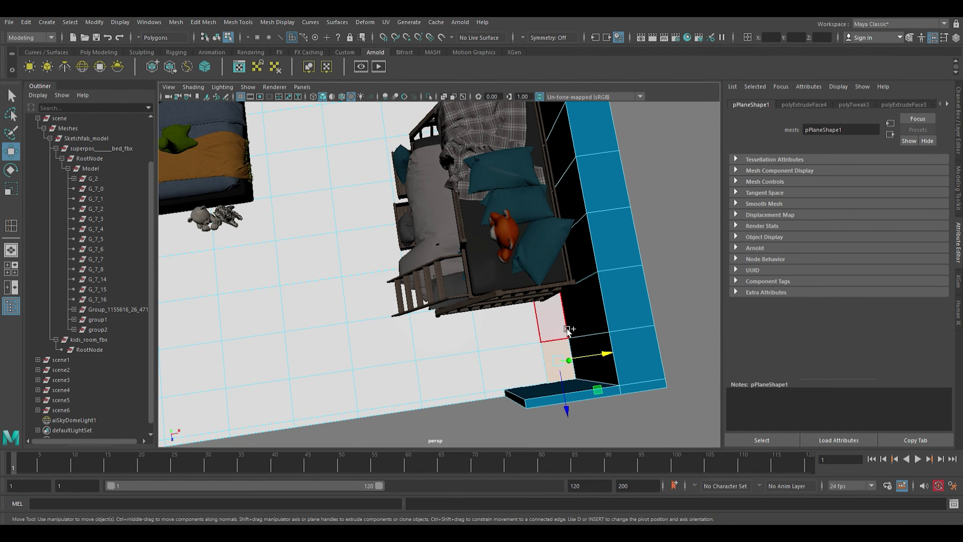
pyautogui.hotkey('ctrl', 'z')
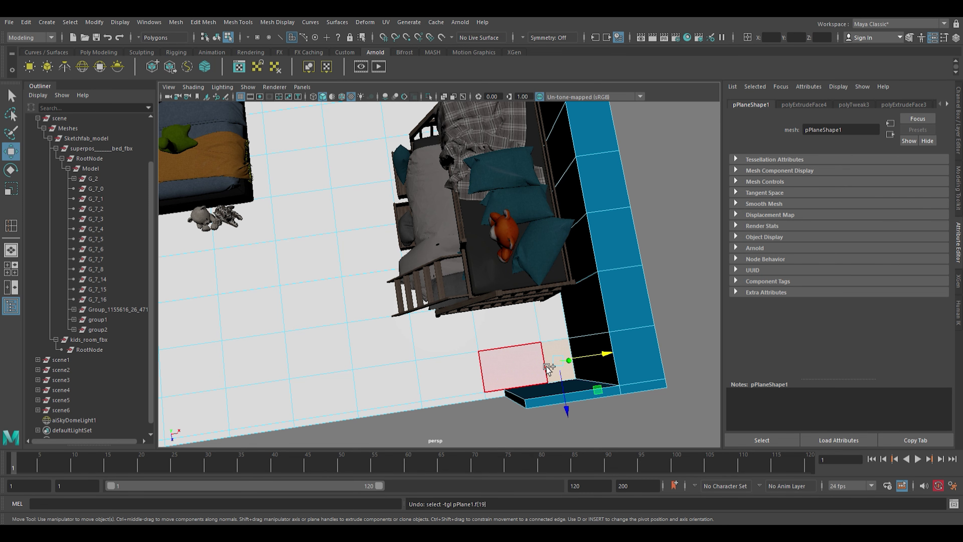
pyautogui.keyDown('alt'); pyautogui.moveTo(548, 368); pyautogui.dragTo(569, 307); pyautogui.keyUp('alt')
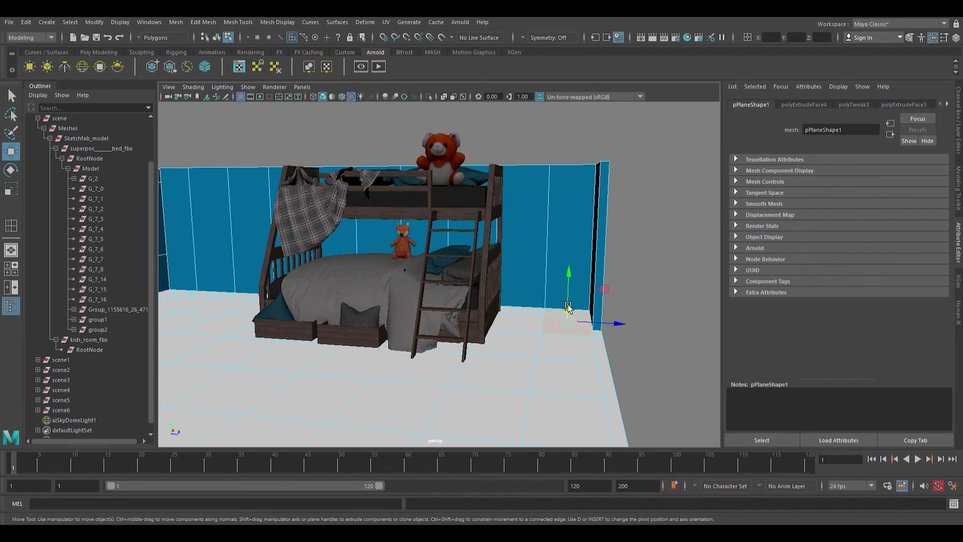
pyautogui.keyDown('shift'); pyautogui.moveTo(547, 284); pyautogui.dragTo(597, 137); pyautogui.keyUp('shift')
pyautogui.hotkey('ctrl', 'z')
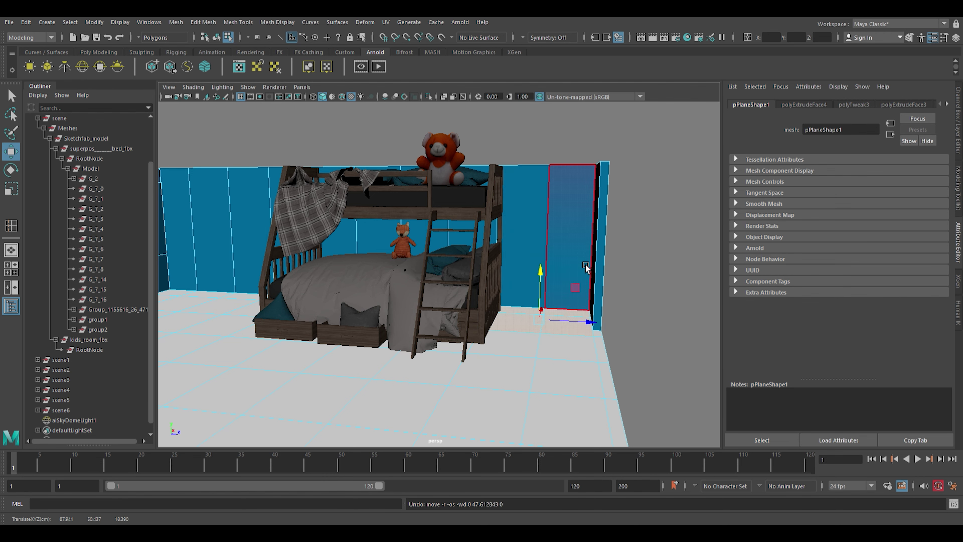
pyautogui.keyDown('shift'); pyautogui.moveTo(551, 282); pyautogui.dragTo(552, 151); pyautogui.keyUp('shift')
pyautogui.hotkey('ctrl', 'z')
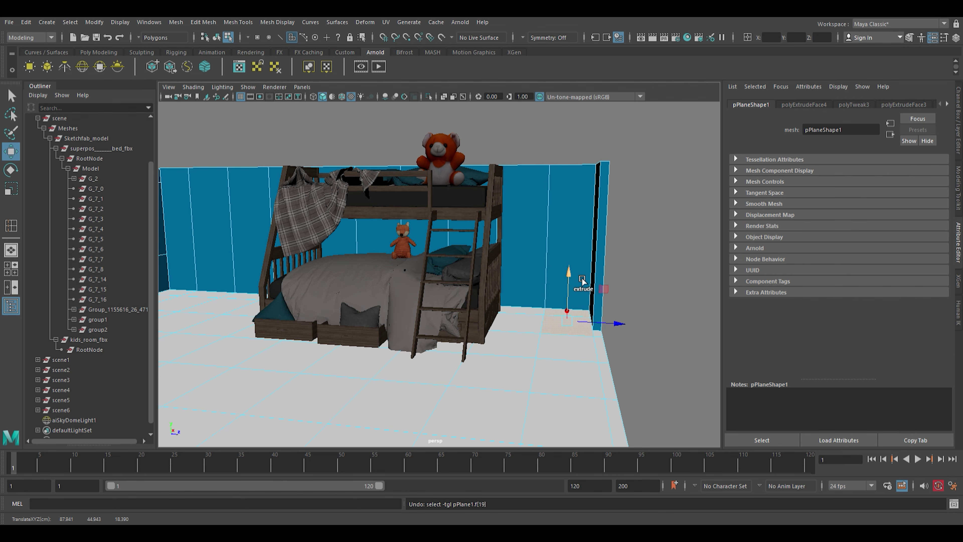
pyautogui.keyDown('shift'); pyautogui.moveTo(583, 281); pyautogui.dragTo(601, 188); pyautogui.keyUp('shift')
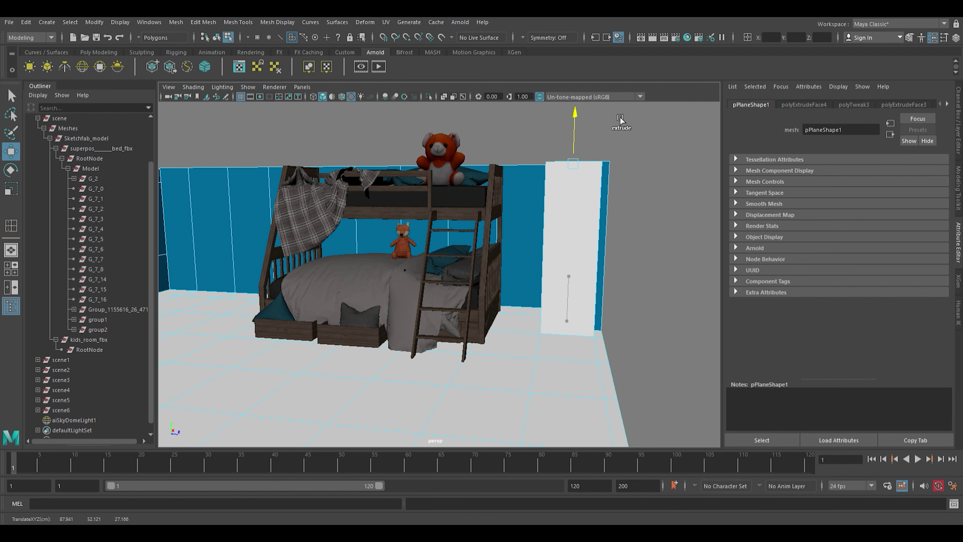
# Step: Extrude the floor face in the front corner on the wardrobe side upward to wall height
pyautogui.keyDown('alt'); pyautogui.moveTo(603, 140); pyautogui.dragTo(446, 400); pyautogui.keyUp('alt')
pyautogui.scroll(-10, 442, 397)
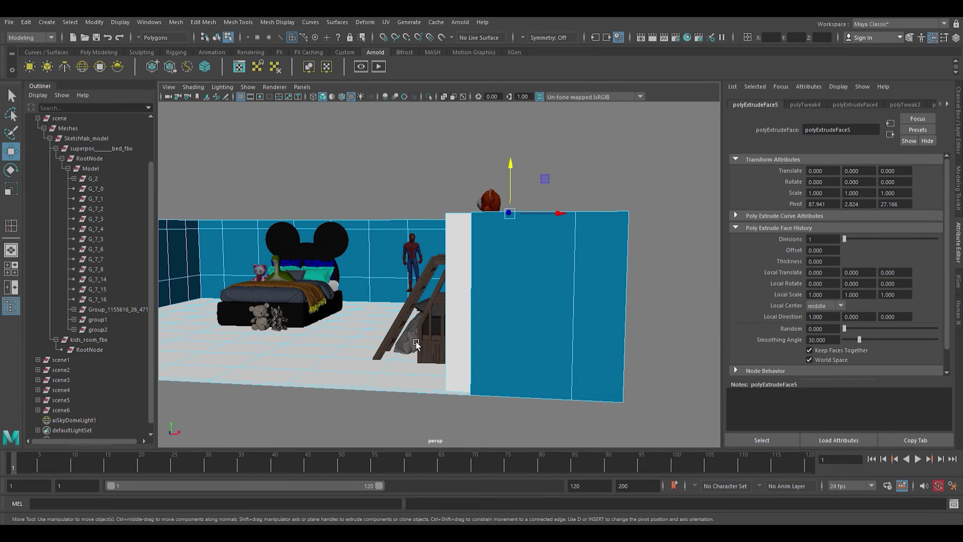
pyautogui.keyDown('alt'); pyautogui.moveTo(413, 315); pyautogui.dragTo(309, 331); pyautogui.keyUp('alt')
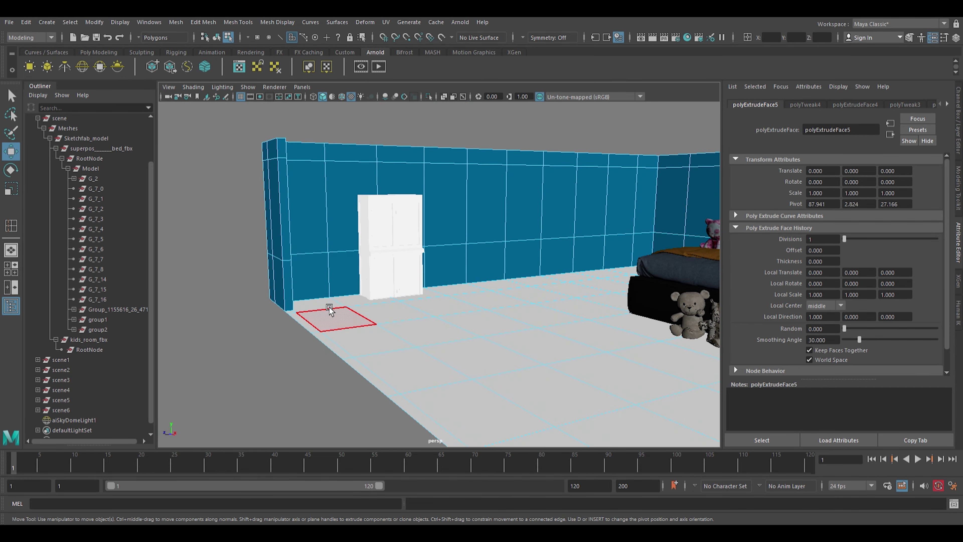
pyautogui.click(315, 306)
pyautogui.keyDown('shift'); pyautogui.moveTo(313, 272); pyautogui.dragTo(338, 124); pyautogui.keyUp('shift')
# Step: Extrude the narrow floor strip in front of the wardrobe-side corner block upward and level the block's top with the wall
pyautogui.keyDown('alt'); pyautogui.moveTo(366, 279); pyautogui.dragTo(342, 428); pyautogui.keyUp('alt')
pyautogui.click(342, 379)
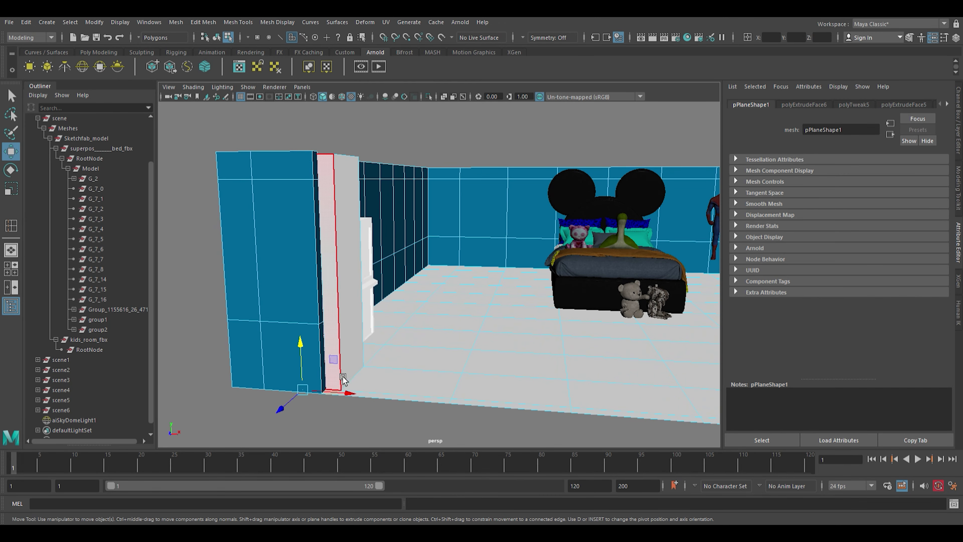
pyautogui.keyDown('shift'); pyautogui.moveTo(320, 358); pyautogui.dragTo(355, 276); pyautogui.keyUp('shift')
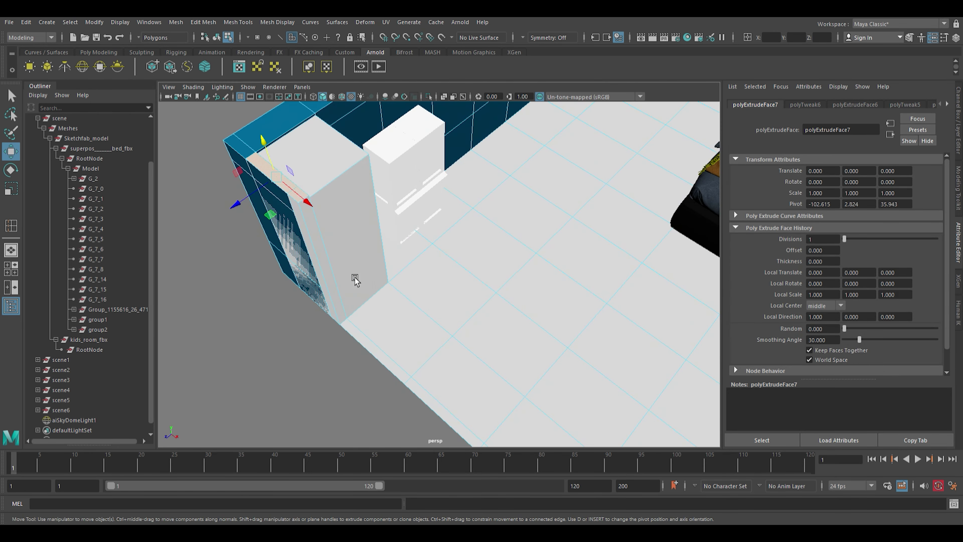
pyautogui.click(333, 164)
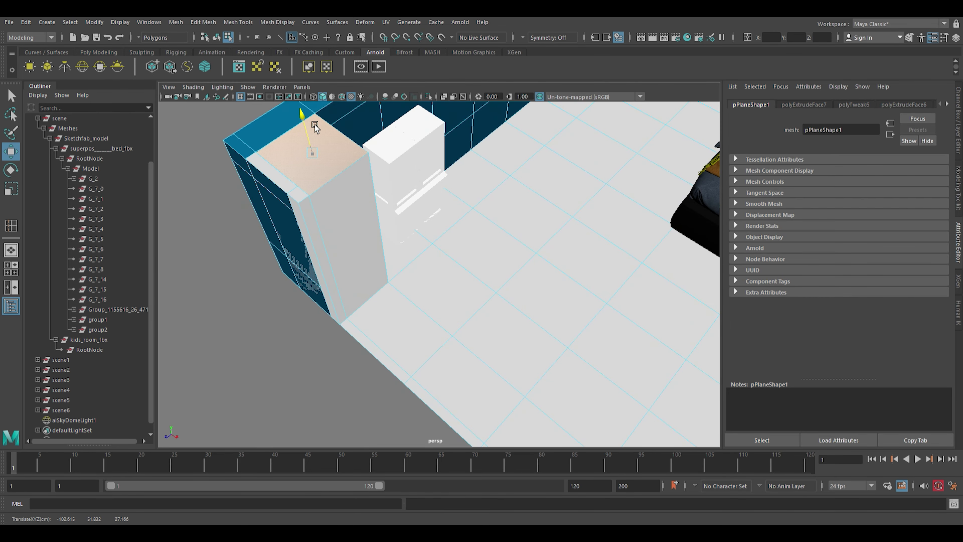
# Step: Scale the whole room mesh to about 82.638 in height and 421.984 in depth
pyautogui.keyDown('alt'); pyautogui.moveTo(422, 238); pyautogui.dragTo(363, 384); pyautogui.keyUp('alt')
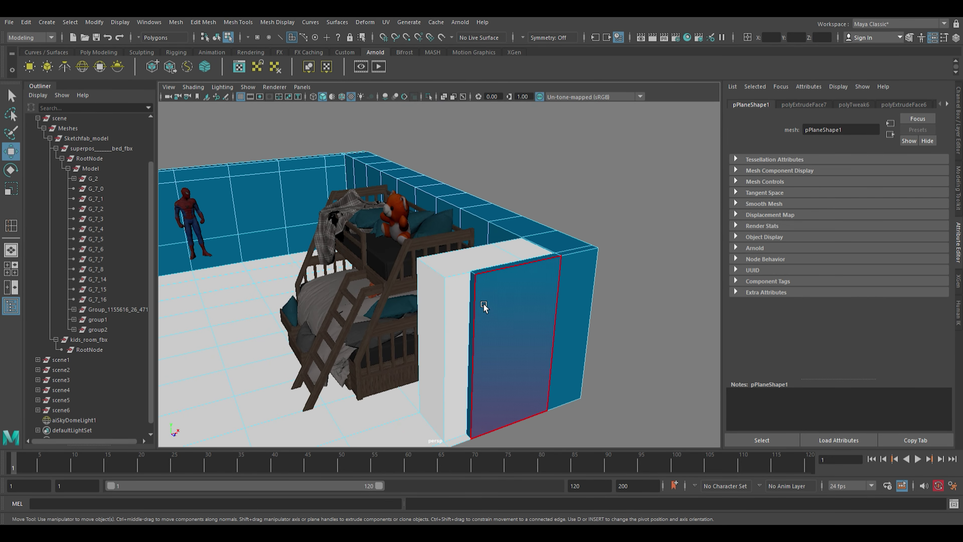
pyautogui.moveTo(517, 361); pyautogui.dragTo(539, 266)
pyautogui.press('F8')
pyautogui.keyDown('alt'); pyautogui.moveTo(540, 218); pyautogui.dragTo(448, 264); pyautogui.keyUp('alt')
pyautogui.press('r')
pyautogui.moveTo(373, 310); pyautogui.dragTo(374, 292)
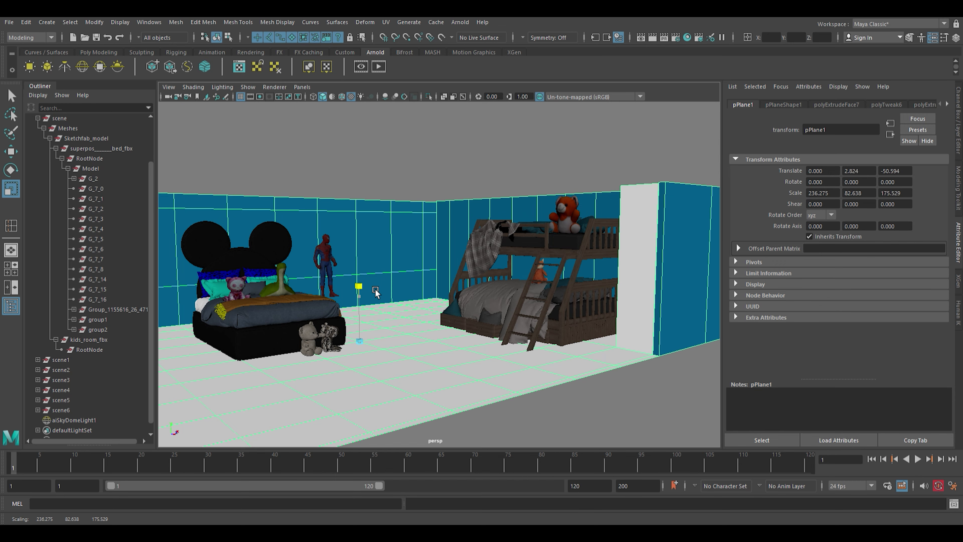
pyautogui.moveTo(448, 321)
pyautogui.keyDown('alt'); pyautogui.mouseDown(button='right')
pyautogui.moveTo(414, 334)
pyautogui.moveTo(462, 318)
pyautogui.moveTo(454, 319)
pyautogui.mouseUp(button='right'); pyautogui.keyUp('alt')
pyautogui.keyDown('alt'); pyautogui.moveTo(453, 319); pyautogui.dragTo(610, 393); pyautogui.keyUp('alt')
pyautogui.keyDown('alt'); pyautogui.moveTo(469, 374); pyautogui.dragTo(395, 365); pyautogui.keyUp('alt')
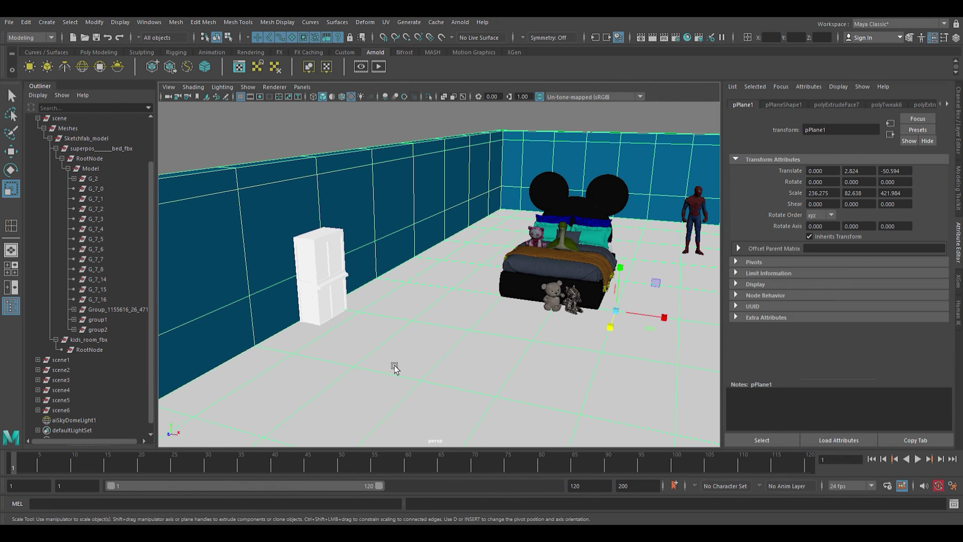
# Step: Scale the whole wardrobe uniformly to about 0.207 and slide it along the side wall to about -72.968 in depth
pyautogui.click(337, 268)
pyautogui.click(115, 360)
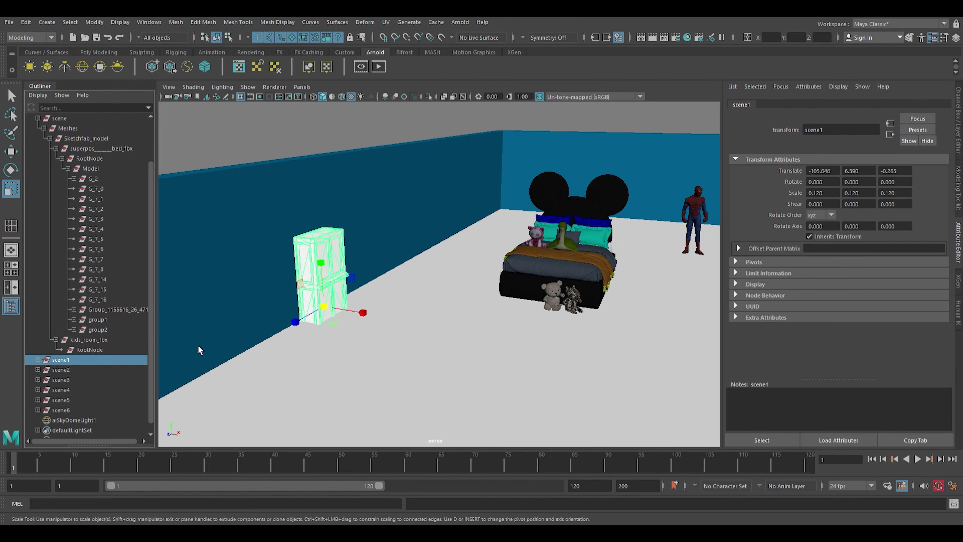
pyautogui.moveTo(332, 310); pyautogui.dragTo(345, 257)
pyautogui.press('w')
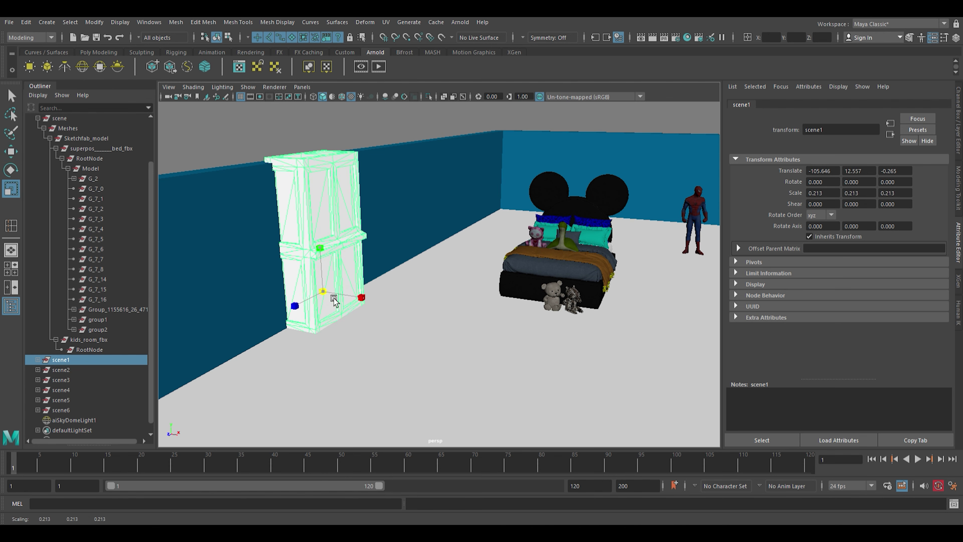
pyautogui.moveTo(358, 294); pyautogui.dragTo(413, 277)
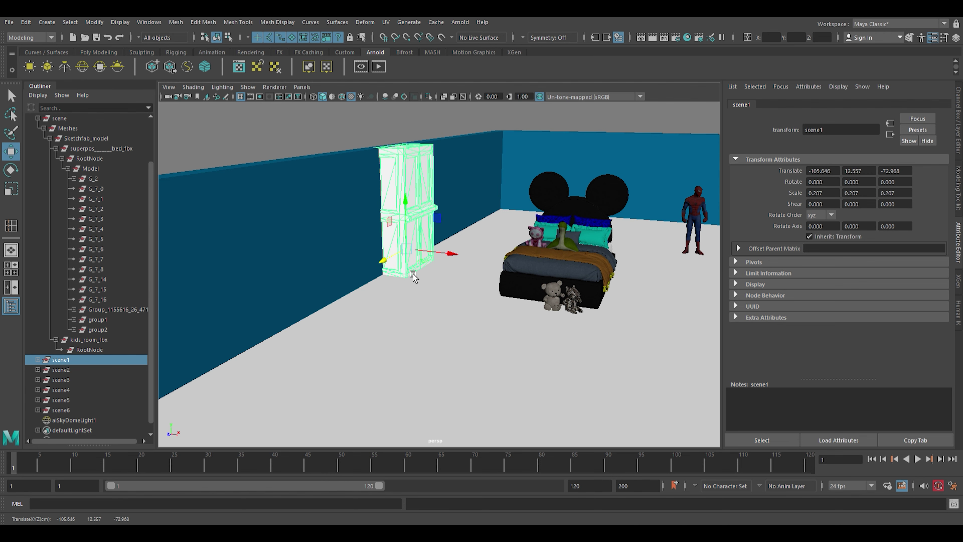
# Step: Try to move the Mickey Mouse bed group together with the dinosaur and pink plush toys
pyautogui.click(98, 319)
pyautogui.keyDown('alt'); pyautogui.moveTo(458, 327); pyautogui.dragTo(268, 331); pyautogui.keyUp('alt')
pyautogui.scroll(3, 268, 332)
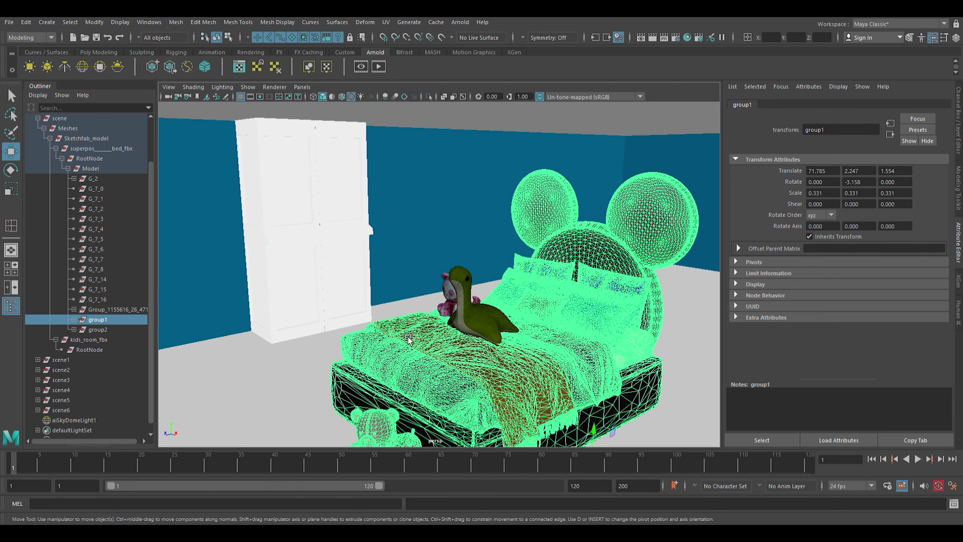
pyautogui.scroll(3, 410, 341)
pyautogui.click(466, 309)
pyautogui.keyDown('shift'); pyautogui.click(467, 330); pyautogui.keyUp('shift')
pyautogui.scroll(-4, 467, 330)
pyautogui.moveTo(523, 366); pyautogui.dragTo(606, 345)
pyautogui.hotkey('ctrl', 'z')
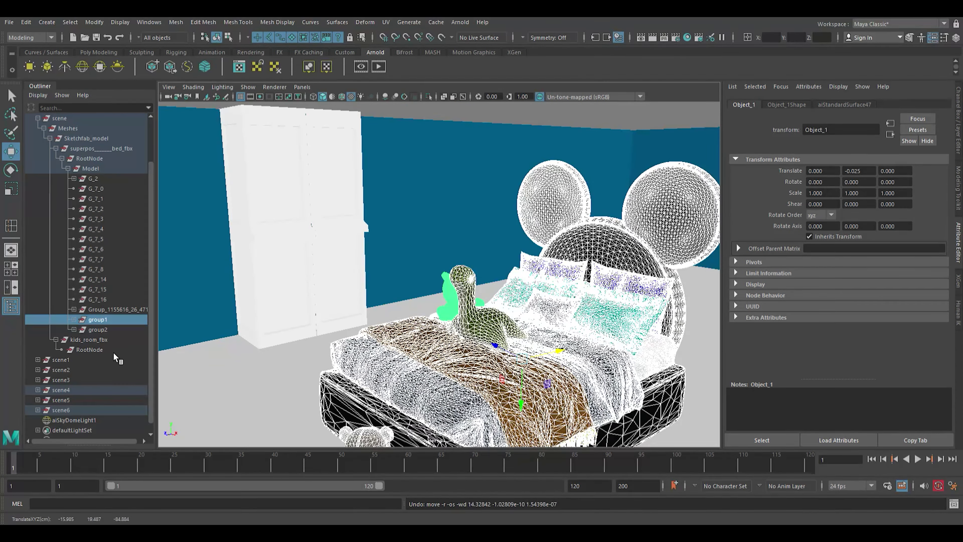
# Step: Try to group the Mickey Mouse bed with its two plush toys and move the group
pyautogui.hotkey('ctrl', 'g')
pyautogui.scroll(-5, 553, 342)
pyautogui.keyDown('alt'); pyautogui.moveTo(554, 342); pyautogui.dragTo(485, 349); pyautogui.keyUp('alt')
pyautogui.moveTo(427, 399); pyautogui.dragTo(457, 355)
pyautogui.hotkey('ctrl', 'z')
pyautogui.hotkey('ctrl', 'z')
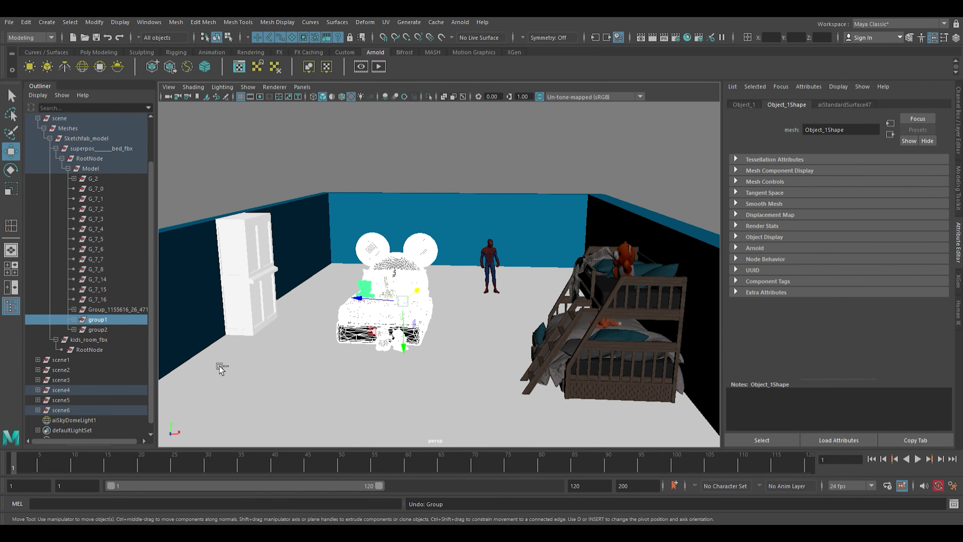
pyautogui.hotkey('ctrl', 'z')
pyautogui.scroll(5, 260, 345)
pyautogui.scroll(3, 260, 345)
pyautogui.scroll(2, 485, 260)
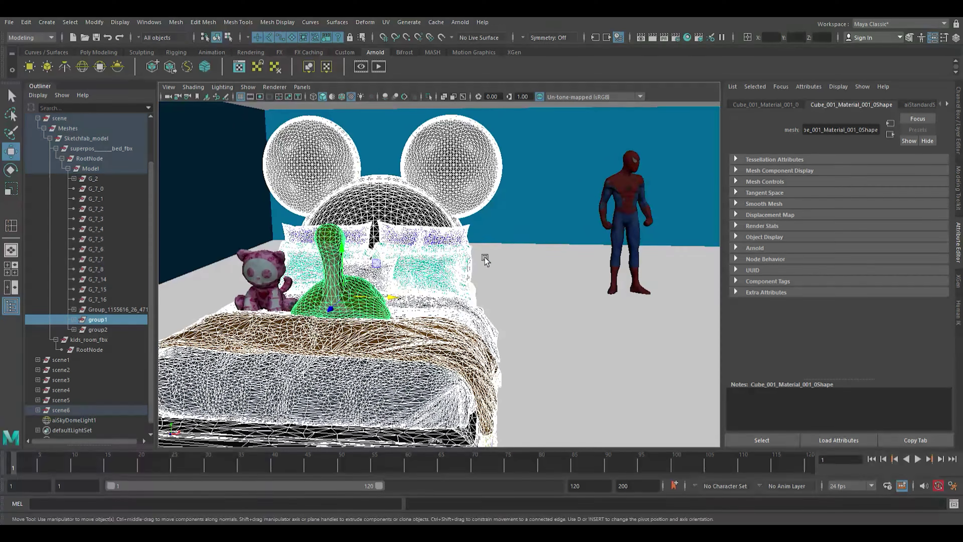
# Step: Try to move the Mickey Mouse bed group back across the floor toward the rear wall
pyautogui.click(98, 319)
pyautogui.press('f')
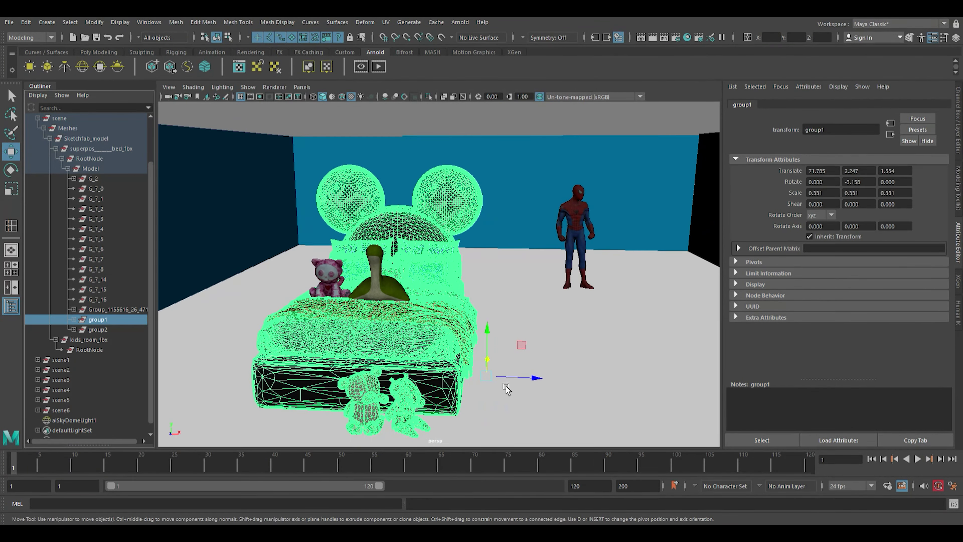
pyautogui.moveTo(499, 366); pyautogui.dragTo(551, 254)
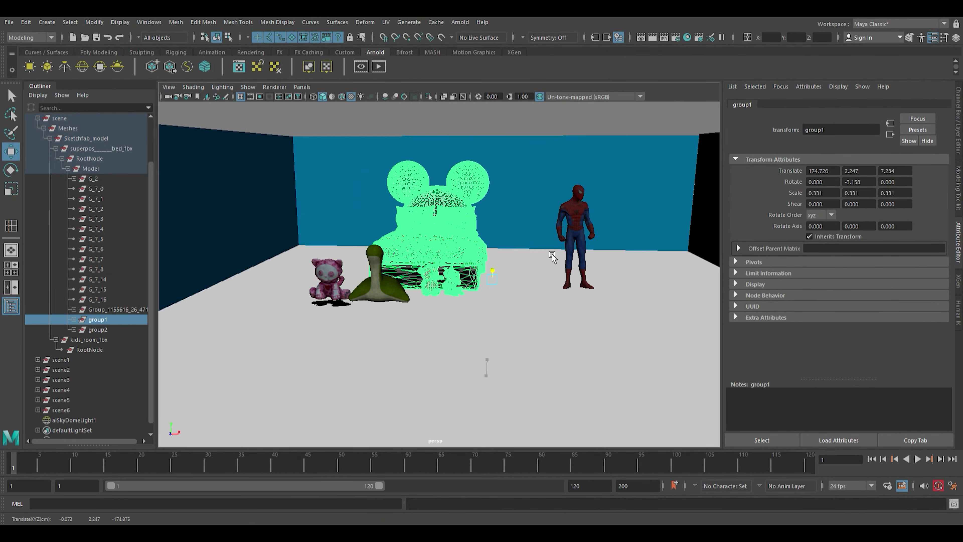
# Step: Undo the bed group moves as well as the wardrobe's slide along the side wall and its latest scaling
pyautogui.hotkey('ctrl', 'z')
pyautogui.hotkey('ctrl', 'z')
pyautogui.hotkey('ctrl', 'z')
pyautogui.hotkey('ctrl', 'z')
pyautogui.hotkey('ctrl', 'z')
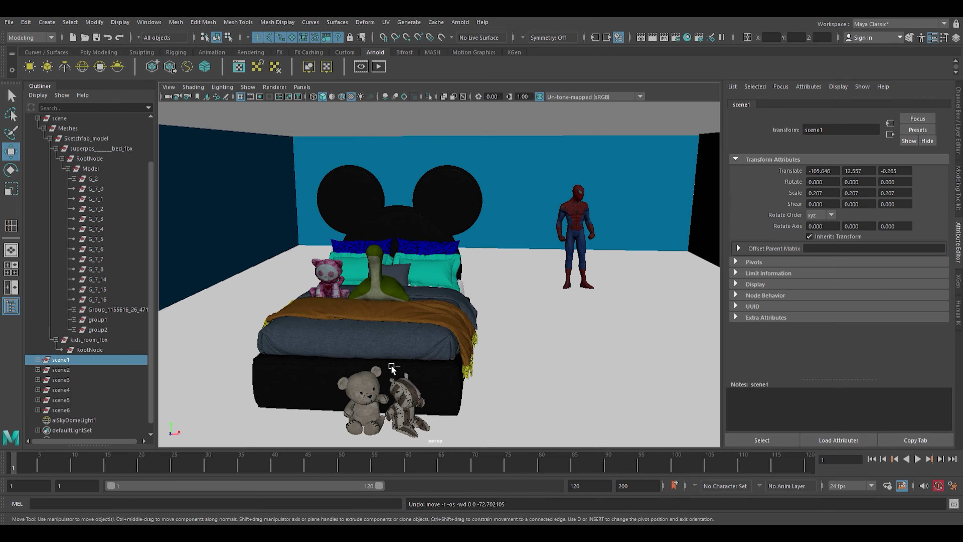
pyautogui.hotkey('ctrl', 'z')
pyautogui.hotkey('ctrl', 'z')
pyautogui.hotkey('shift', 'z')
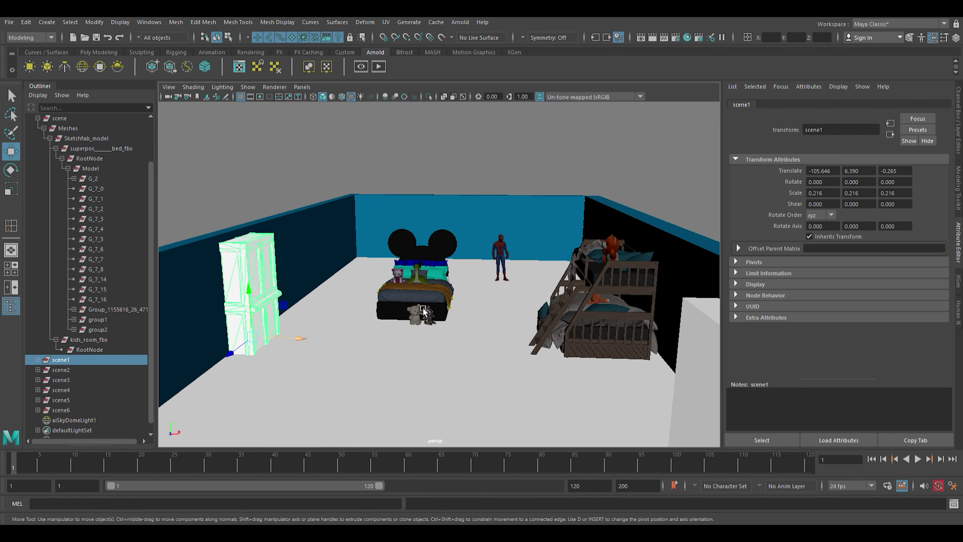
# Step: Undo the latest depth and height scaling of the whole room mesh
pyautogui.hotkey('shift', 'z')
pyautogui.moveTo(420, 320)
pyautogui.keyDown('alt'); pyautogui.mouseDown()
pyautogui.moveTo(413, 337)
pyautogui.moveTo(423, 328)
pyautogui.mouseUp(); pyautogui.keyUp('alt')
pyautogui.keyDown('alt'); pyautogui.moveTo(423, 327); pyautogui.dragTo(375, 372, button='right'); pyautogui.keyUp('alt')
pyautogui.moveTo(375, 372)
pyautogui.keyDown('alt'); pyautogui.mouseDown()
pyautogui.moveTo(410, 392)
pyautogui.moveTo(360, 384)
pyautogui.mouseUp(); pyautogui.keyUp('alt')
pyautogui.click(412, 363)
pyautogui.click(421, 347)
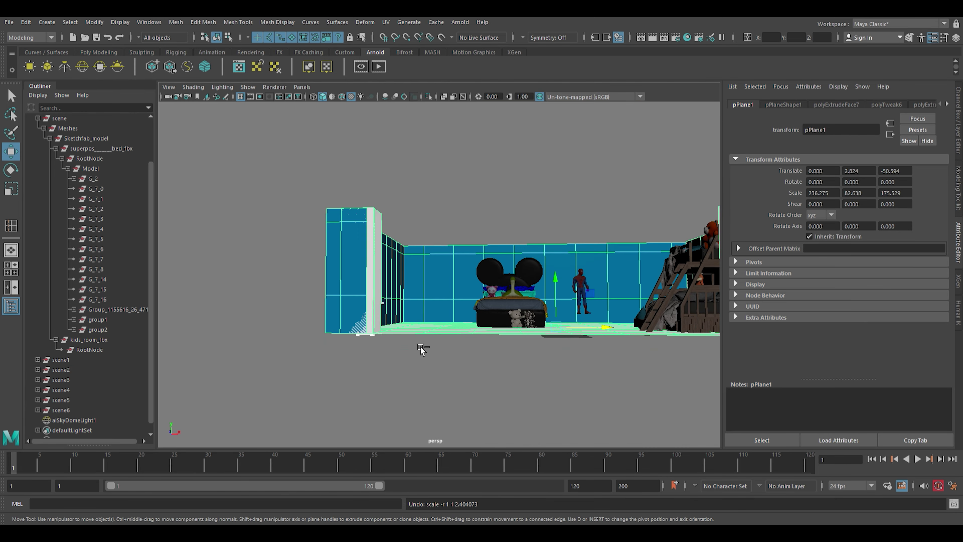
pyautogui.keyDown('alt'); pyautogui.moveTo(462, 353); pyautogui.dragTo(436, 368); pyautogui.keyUp('alt')
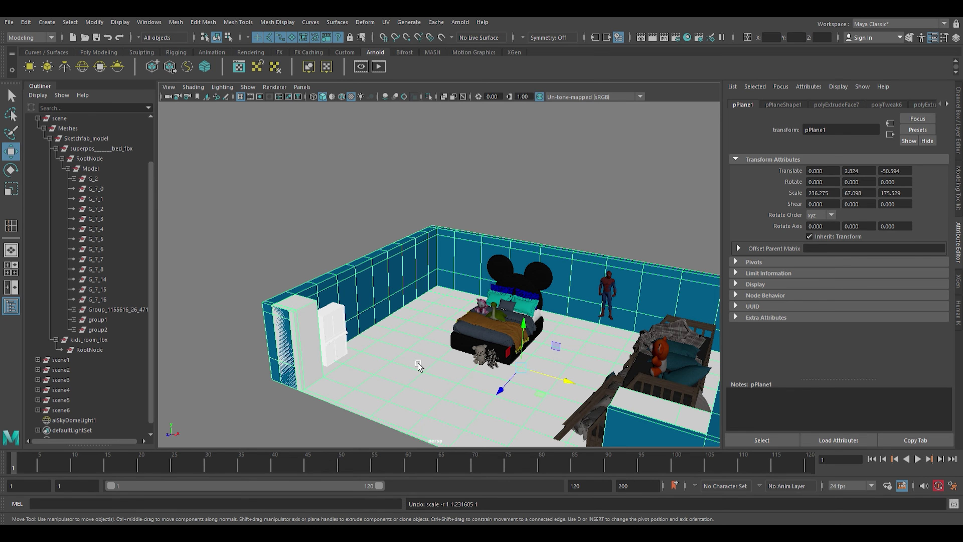
# Step: Scale the whole room mesh vertically to about 110.948 so the walls stand taller
pyautogui.press('F8')
pyautogui.scroll(3, 426, 370)
pyautogui.press('F8')
pyautogui.keyDown('alt'); pyautogui.moveTo(471, 250); pyautogui.dragTo(454, 366); pyautogui.keyUp('alt')
pyautogui.scroll(3, 386, 345)
pyautogui.keyDown('alt'); pyautogui.moveTo(386, 346); pyautogui.dragTo(378, 302); pyautogui.keyUp('alt')
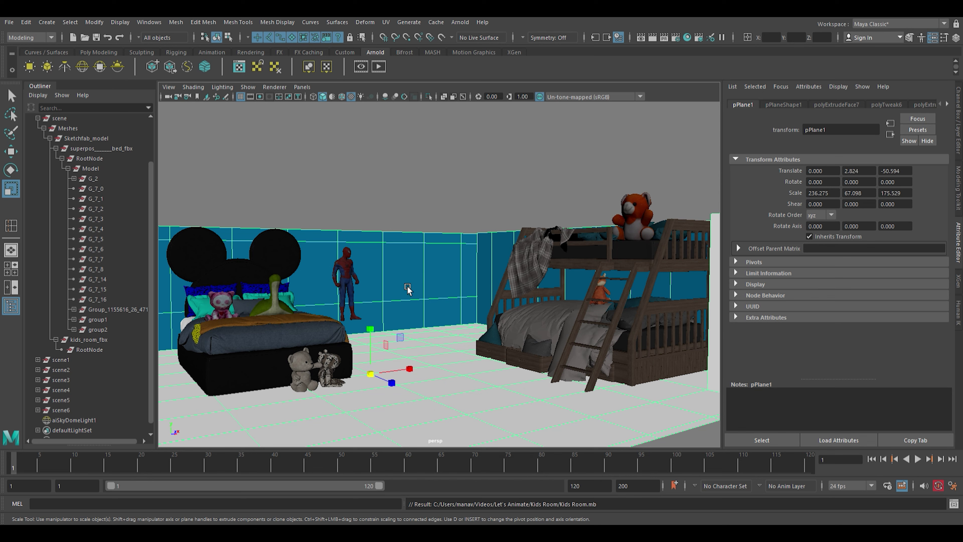
pyautogui.moveTo(380, 334); pyautogui.dragTo(387, 308)
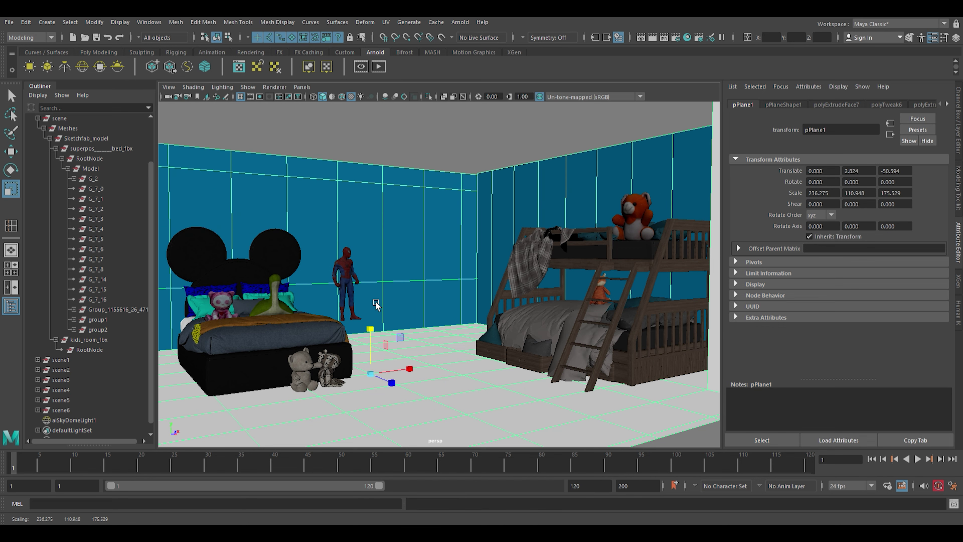
# Step: Raise the Spider-Man figure up the back wall to about 58.754 in height
pyautogui.click(350, 270)
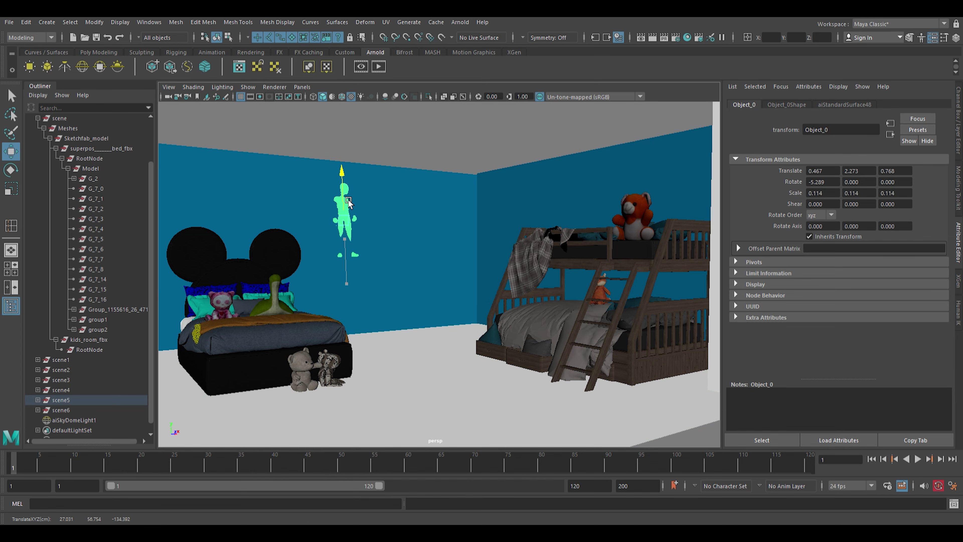
pyautogui.keyDown('alt'); pyautogui.moveTo(348, 203); pyautogui.dragTo(383, 273); pyautogui.keyUp('alt')
pyautogui.scroll(5, 439, 385)
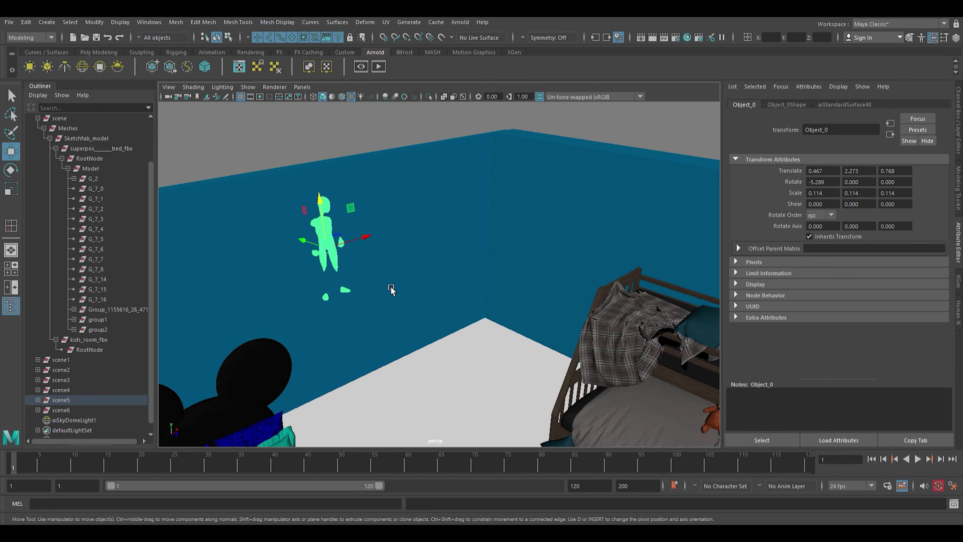
pyautogui.scroll(-5, 384, 343)
pyautogui.keyDown('alt'); pyautogui.moveTo(384, 343); pyautogui.dragTo(391, 174); pyautogui.keyUp('alt')
pyautogui.keyDown('alt'); pyautogui.moveTo(390, 175); pyautogui.dragTo(445, 238, button='right'); pyautogui.keyUp('alt')
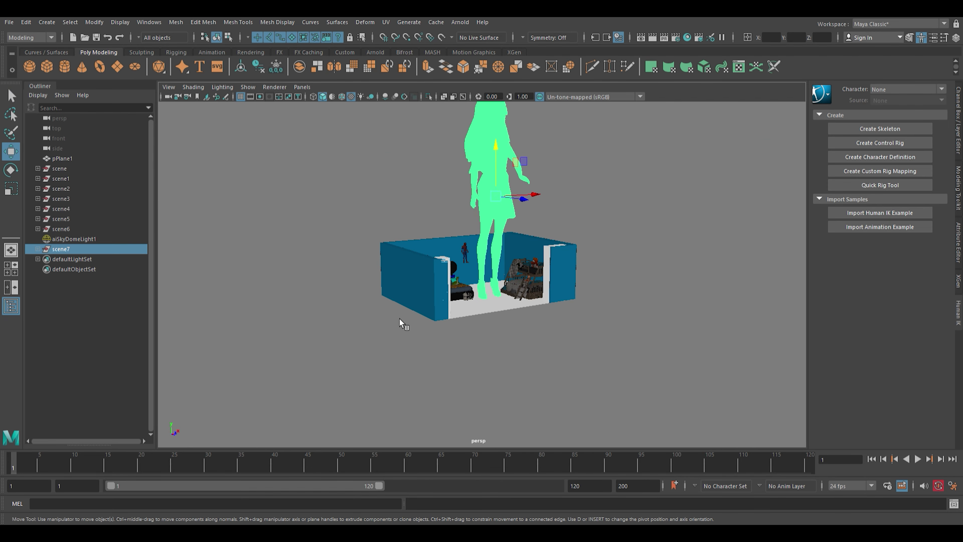
# Step: Connect a file texture to the imported Barbie doll's material, and place the scaled-down doll on the back wall beside Spider-Man
pyautogui.hotkey('ctrl', 'a')
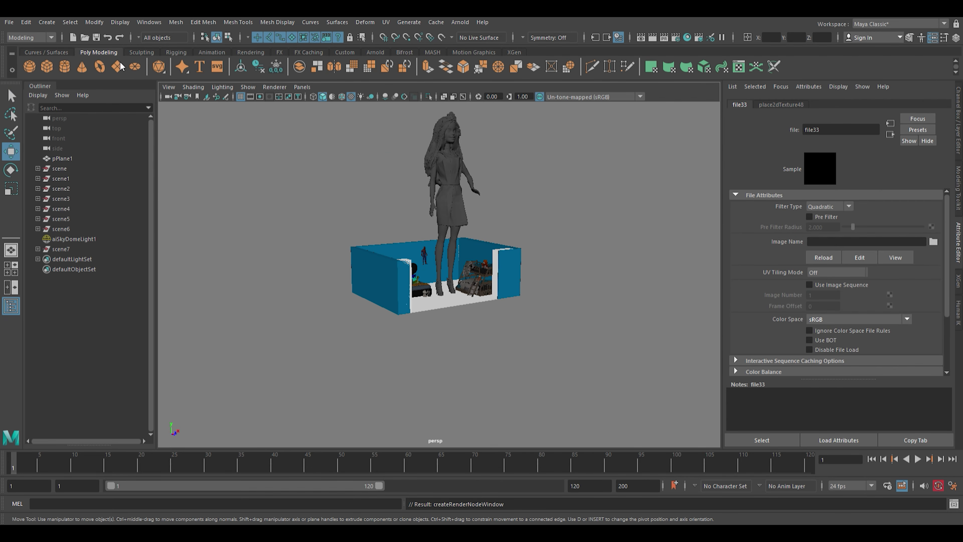
pyautogui.click(60, 249)
pyautogui.scroll(10, 336, 255)
pyautogui.press('r')
pyautogui.keyDown('alt'); pyautogui.moveTo(336, 255); pyautogui.dragTo(499, 186); pyautogui.keyUp('alt')
pyautogui.press('w')
pyautogui.click(499, 186)
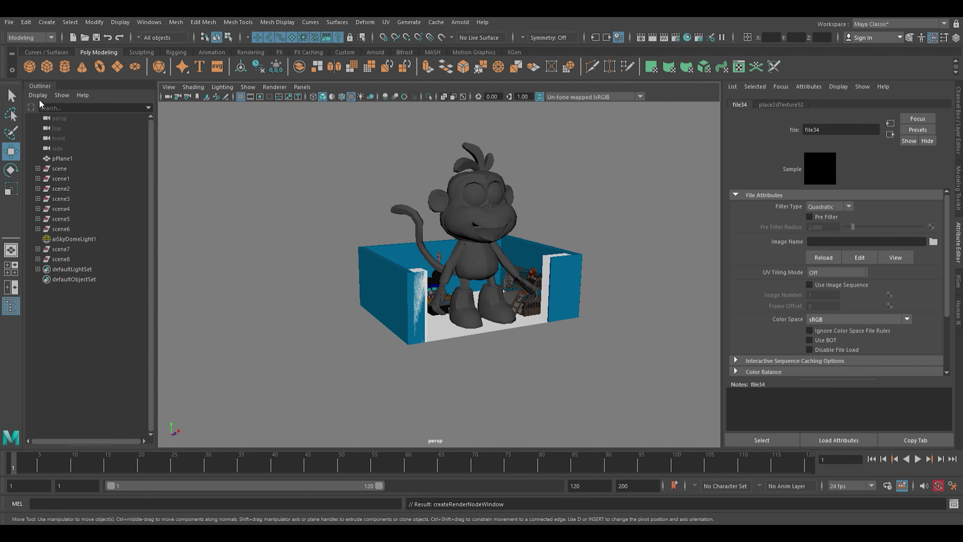
# Step: Connect file textures to the imported monkey's materials, including its eyes and face
pyautogui.click(478, 285)
pyautogui.scroll(10, 474, 296)
pyautogui.keyDown('alt'); pyautogui.moveTo(474, 296); pyautogui.dragTo(469, 309); pyautogui.keyUp('alt')
pyautogui.moveTo(382, 411); pyautogui.dragTo(382, 411)
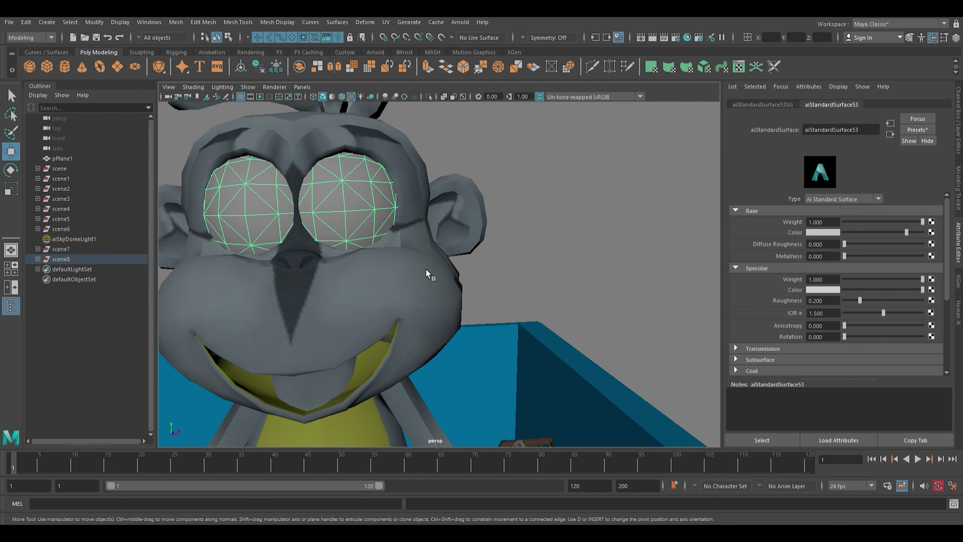
pyautogui.scroll(-3, 459, 239)
pyautogui.click(458, 239)
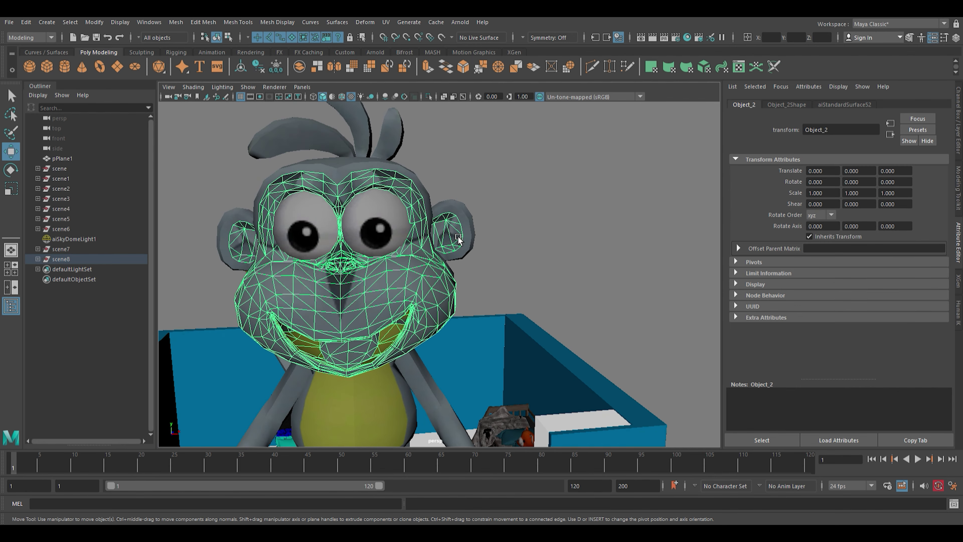
pyautogui.moveTo(433, 264); pyautogui.dragTo(434, 274)
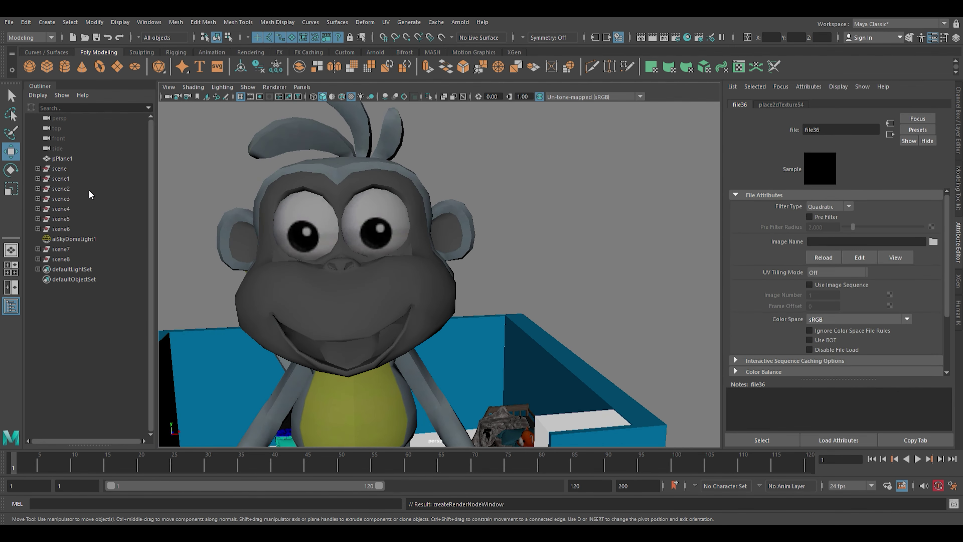
# Step: Scale the whole monkey uniformly to about 0.110 and place it on the floor beside the bunk bed
pyautogui.click(61, 259)
pyautogui.scroll(-5, 464, 286)
pyautogui.keyDown('alt'); pyautogui.moveTo(455, 289); pyautogui.dragTo(492, 276); pyautogui.keyUp('alt')
pyautogui.moveTo(493, 277); pyautogui.dragTo(545, 269, button='middle')
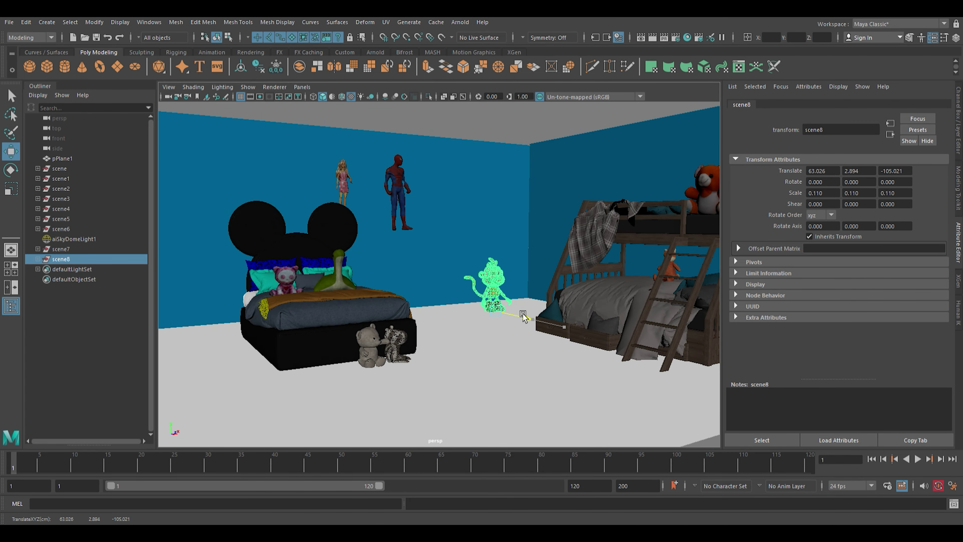
pyautogui.click(529, 319)
# Step: Texture the imported Dora doll's materials and place it, scaled to about 0.116, on the floor between the two beds near the back wall
pyautogui.keyDown('alt'); pyautogui.moveTo(529, 319); pyautogui.dragTo(700, 267); pyautogui.keyUp('alt')
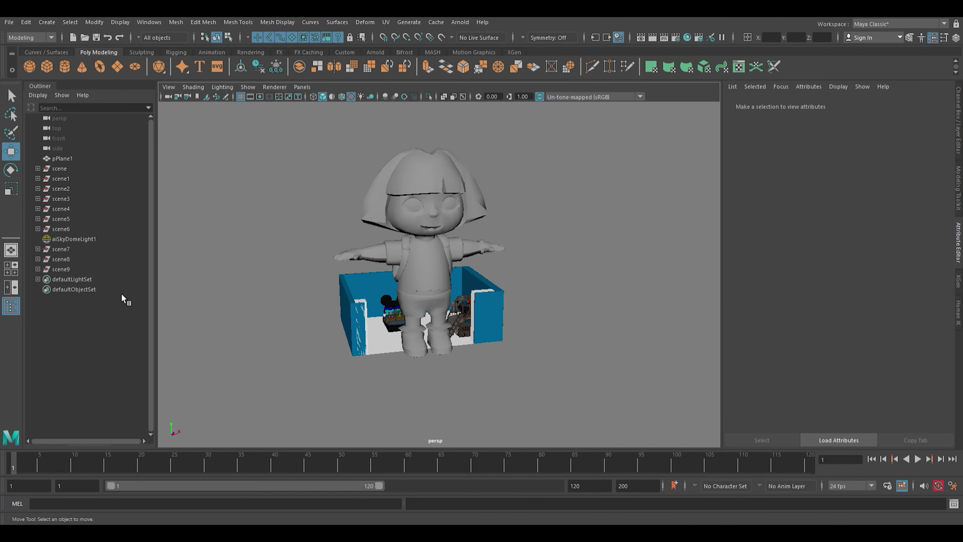
pyautogui.click(441, 270)
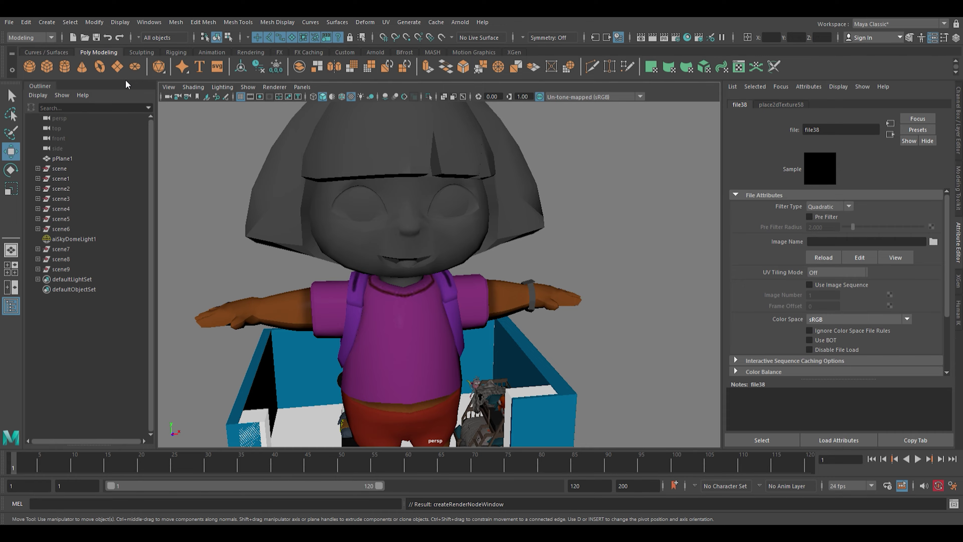
pyautogui.click(61, 268)
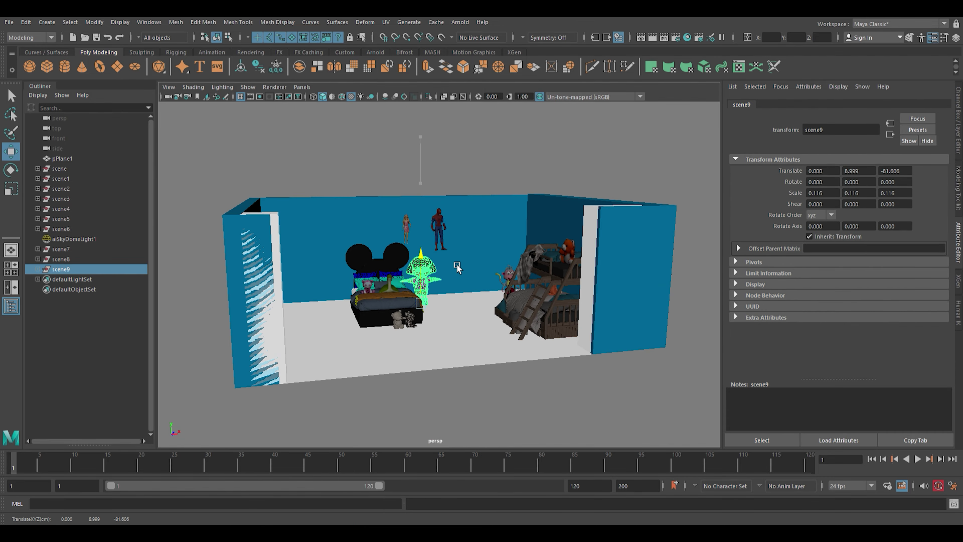
pyautogui.scroll(10, 580, 176)
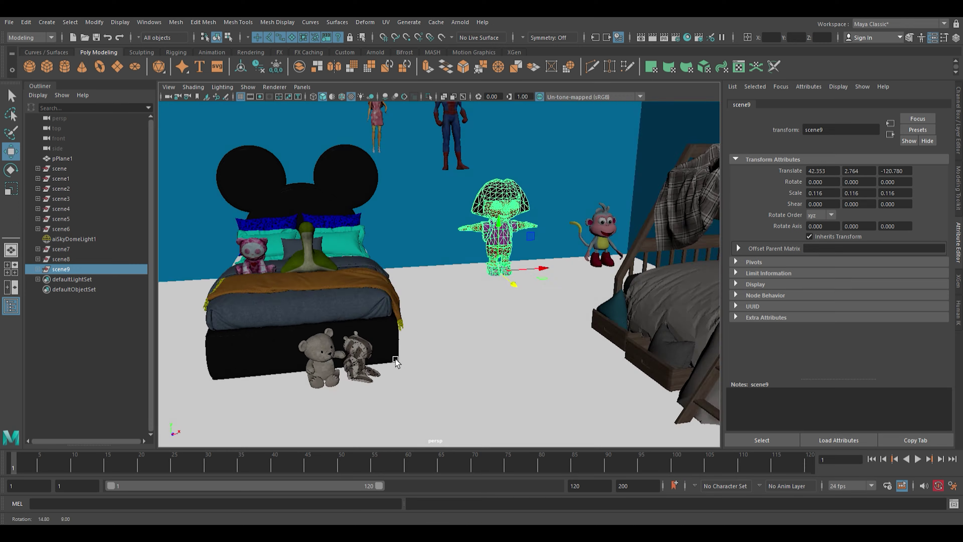
# Step: Texture the imported Doraemon figure and place it, scaled to about 0.165, on the back wall beside the Barbie doll
pyautogui.scroll(-5, 522, 332)
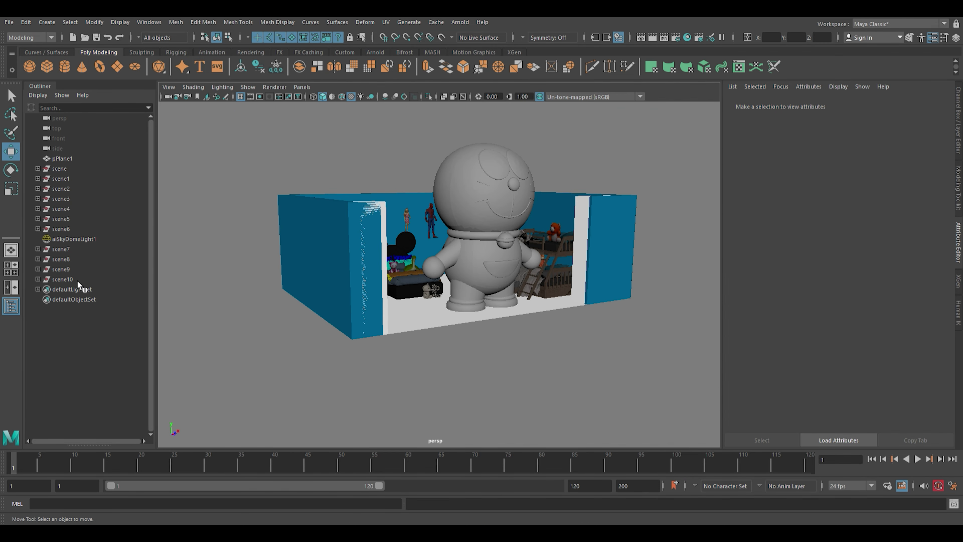
pyautogui.click(76, 280)
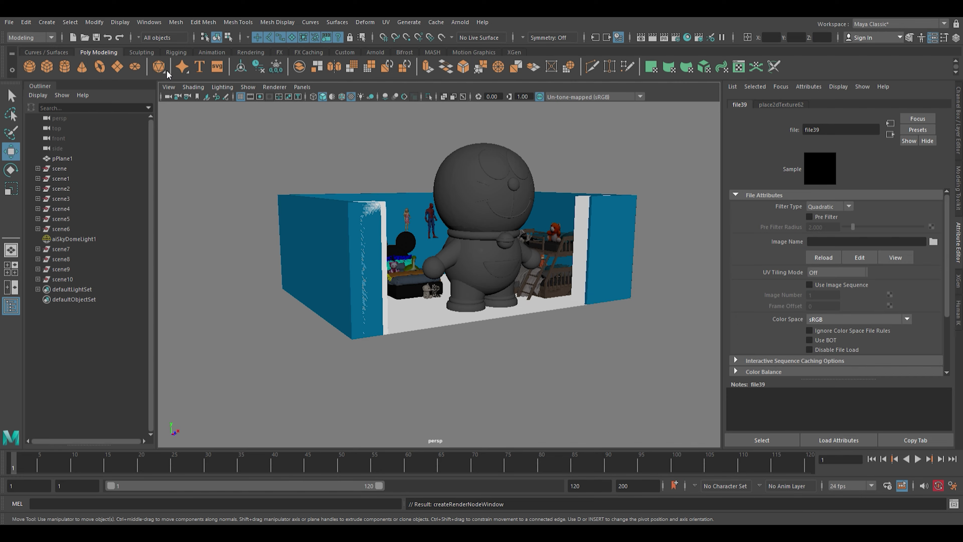
pyautogui.click(489, 296)
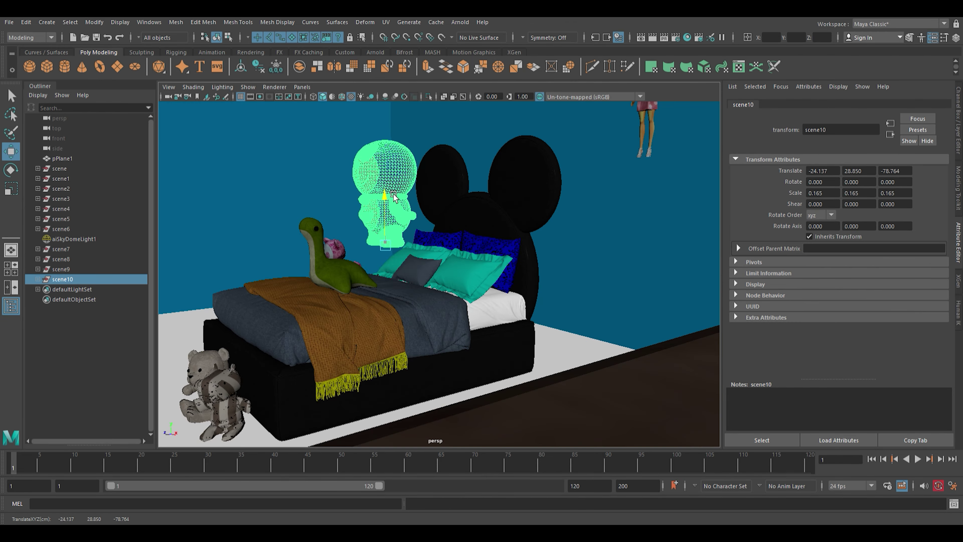
pyautogui.moveTo(410, 228); pyautogui.dragTo(575, 229)
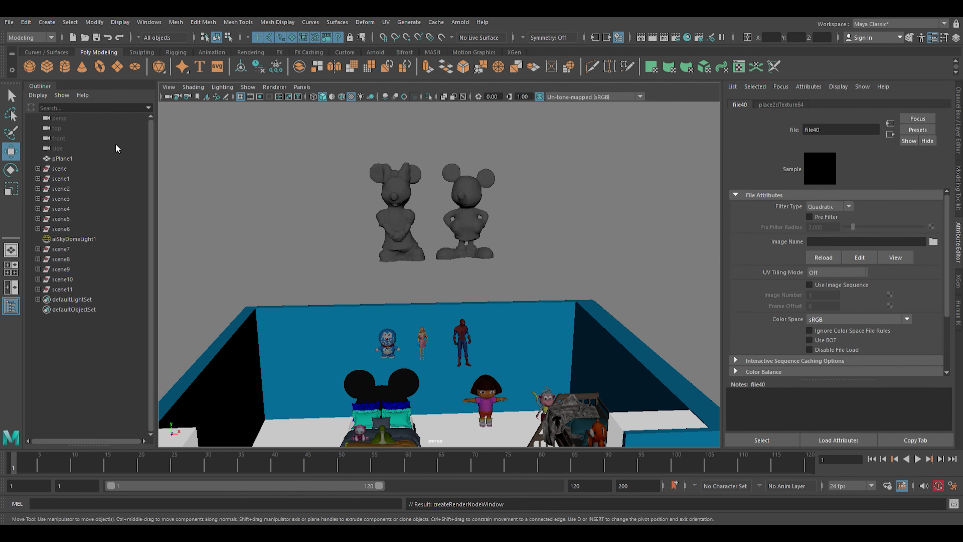
# Step: Scale the Mickey and Minnie figures uniformly to about 0.038 and place them on the back wall beside Spider-Man
pyautogui.click(62, 289)
pyautogui.scroll(3, 436, 265)
pyautogui.keyDown('alt'); pyautogui.moveTo(379, 266); pyautogui.dragTo(466, 267); pyautogui.keyUp('alt')
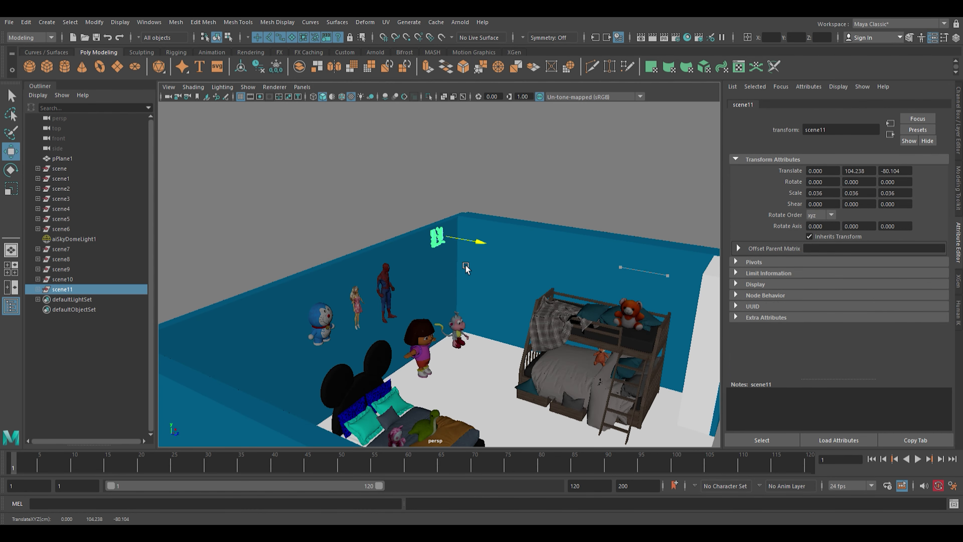
pyautogui.scroll(5, 466, 268)
pyautogui.scroll(-4, 466, 267)
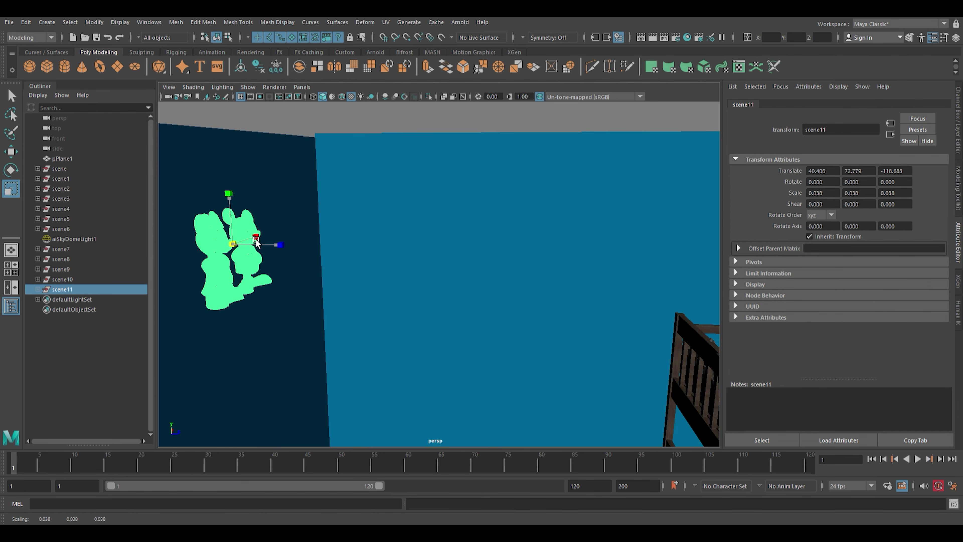
pyautogui.scroll(3, 338, 224)
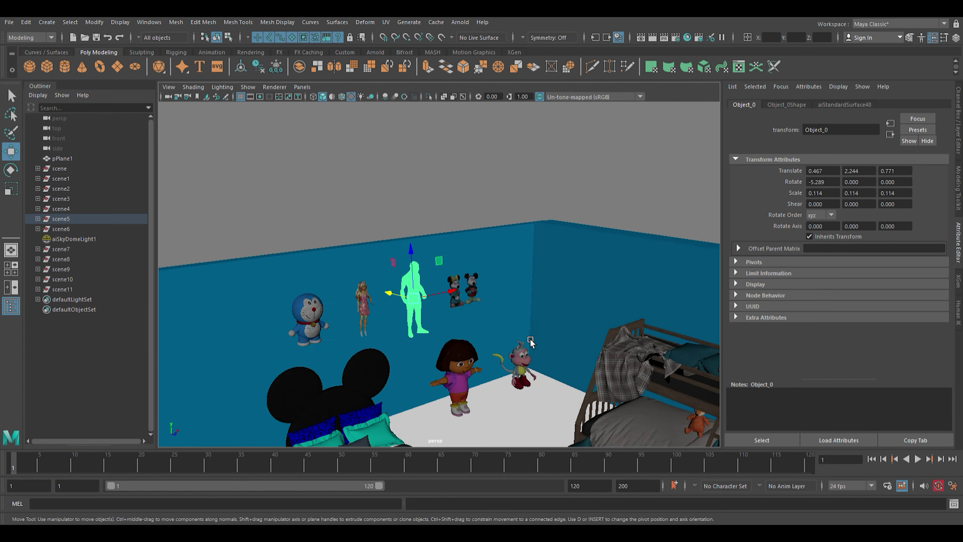